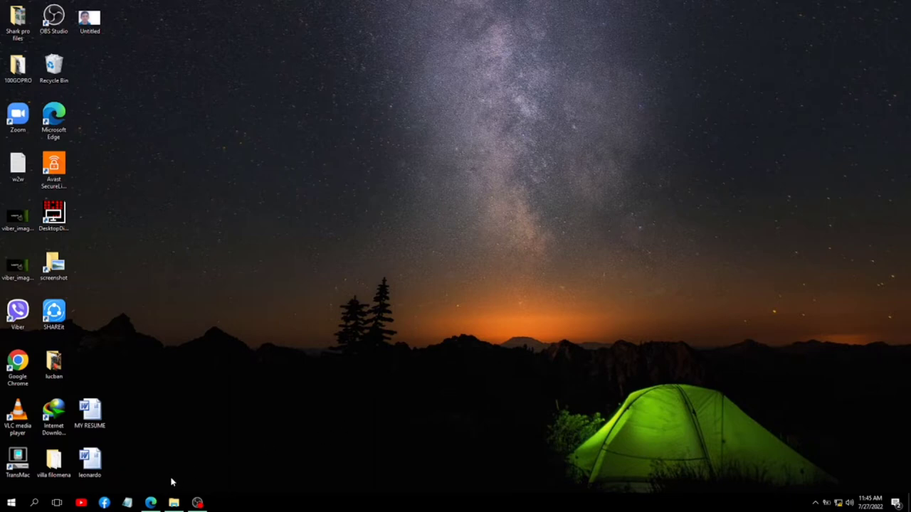
- Switch to Microsoft Edge and load the router's admin page at 192.168.0.1
{"action": "left_click", "coordinate": [150, 502]}
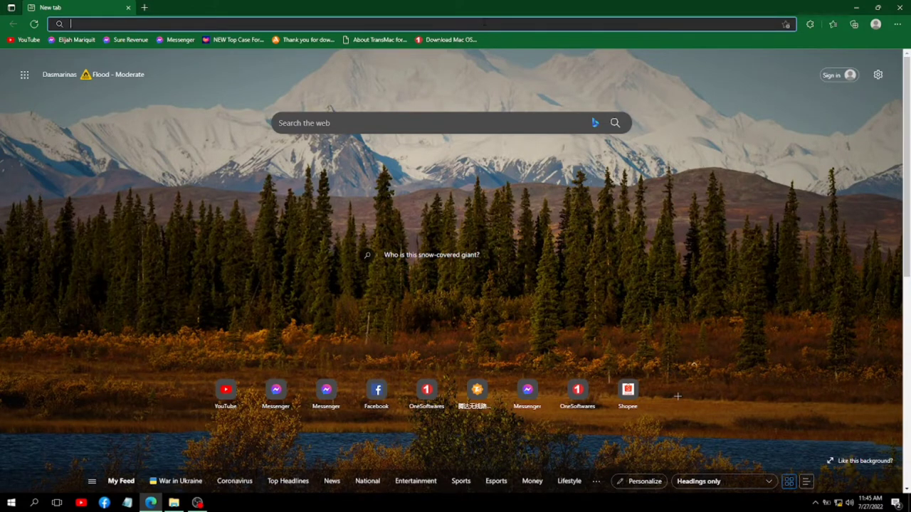
{"action": "type", "text": "19"}
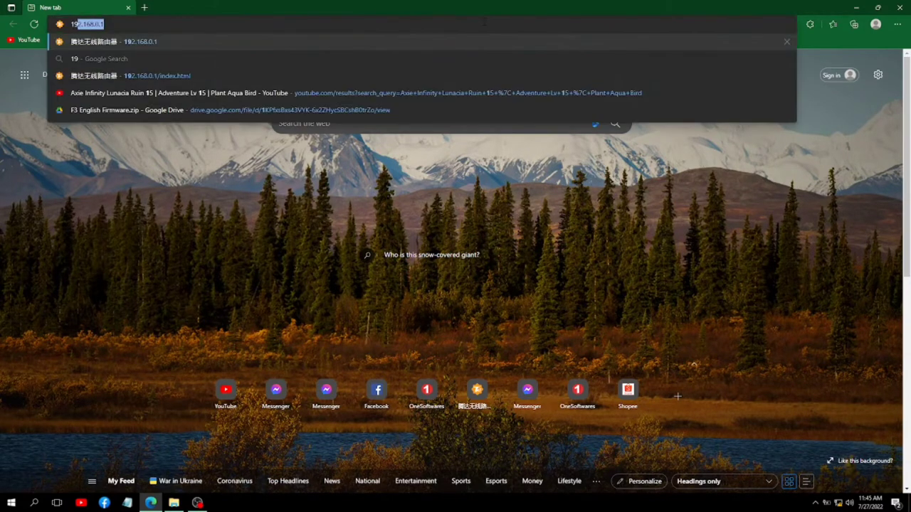
{"action": "type", "text": "2."}
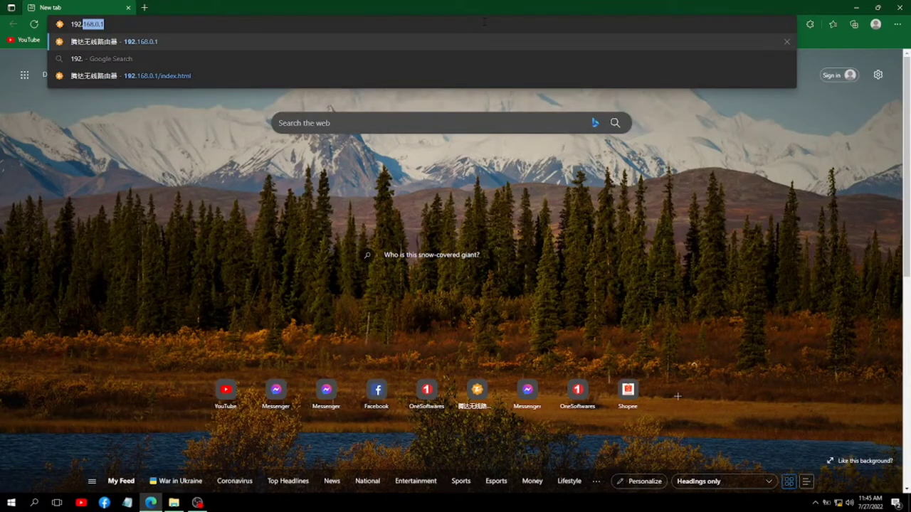
{"action": "type", "text": "168."}
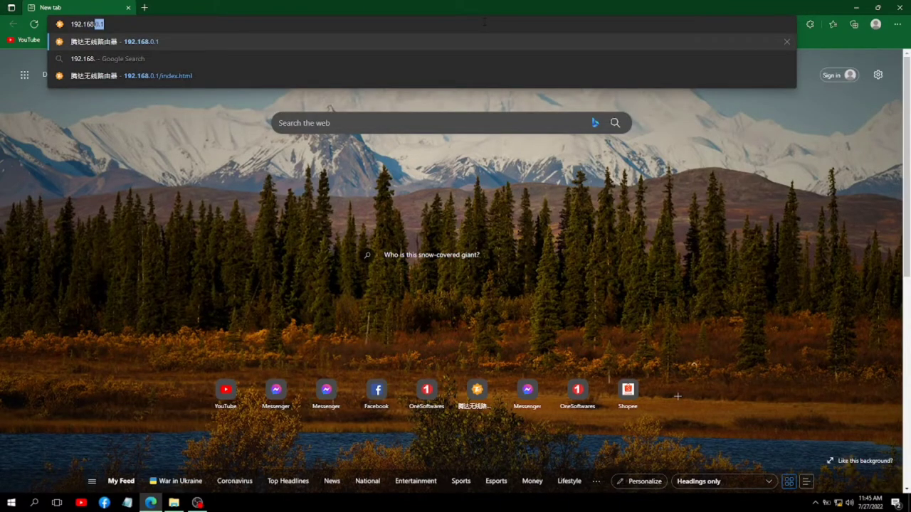
{"action": "type", "text": "0.1"}
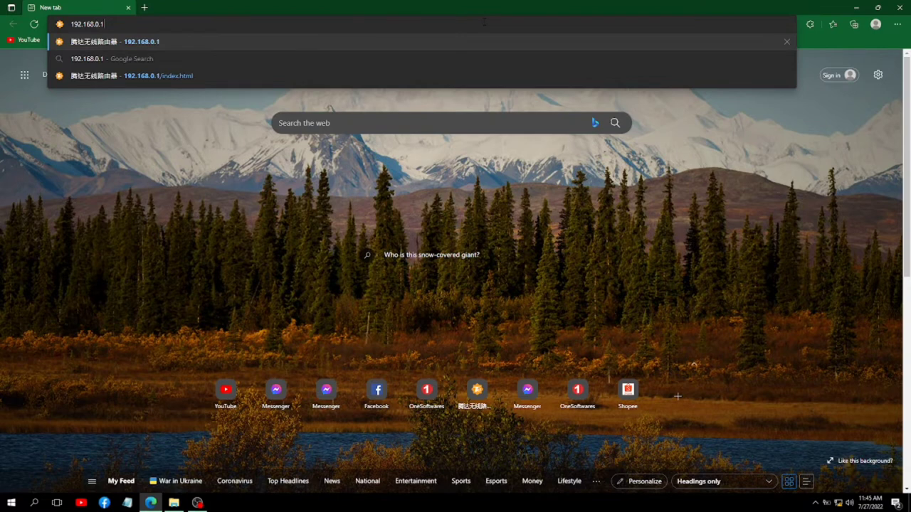
{"action": "key", "text": "Return"}
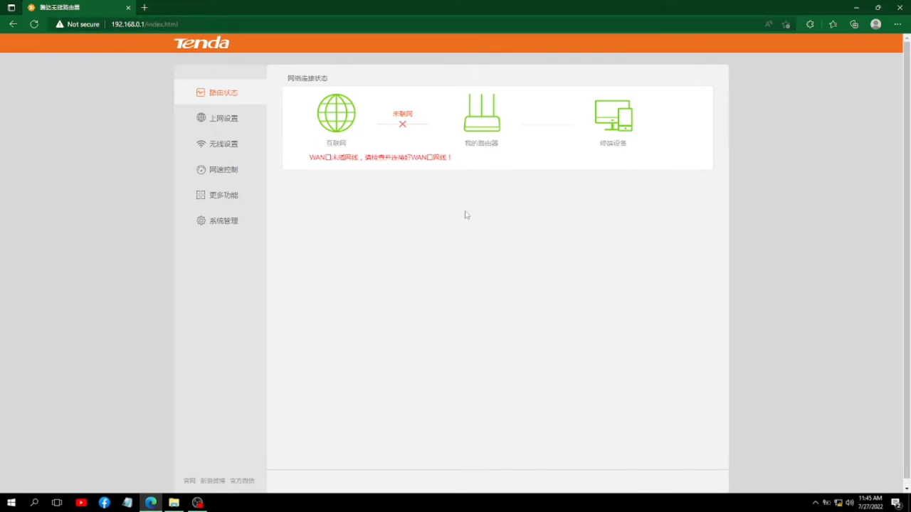
- Open the router's system management settings (系统管理) and examine the current firmware version under software upgrade (软件升级)
{"action": "left_click", "coordinate": [247, 228]}
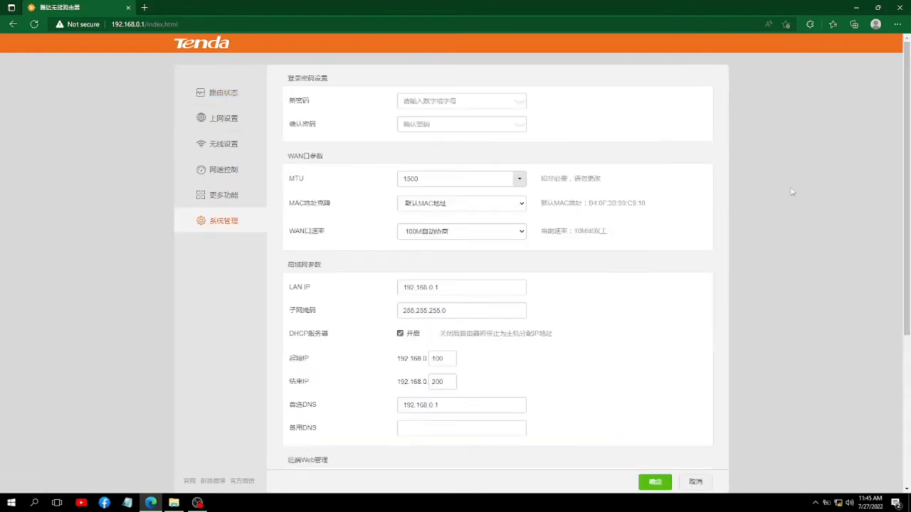
{"action": "scroll", "coordinate": [733, 199], "scroll_direction": "down", "scroll_amount": 3}
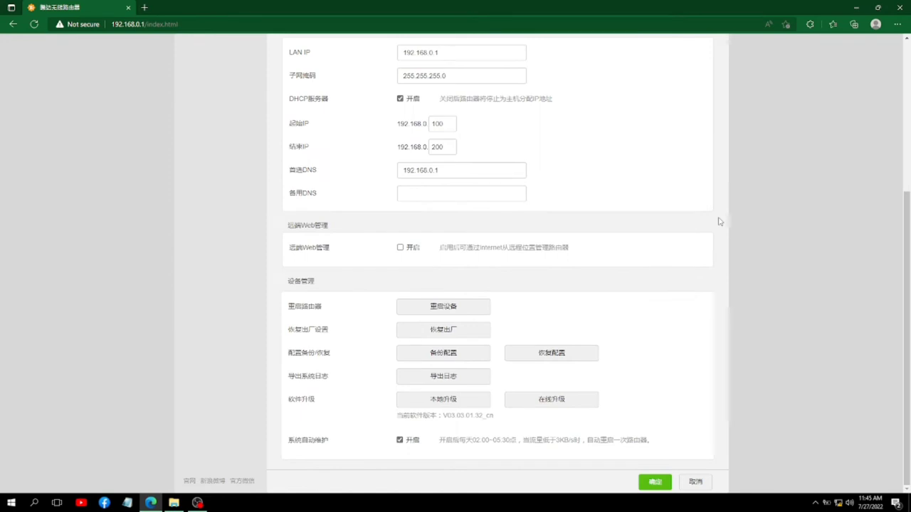
{"action": "scroll", "coordinate": [719, 222], "scroll_direction": "up", "scroll_amount": 3}
{"action": "scroll", "coordinate": [718, 221], "scroll_direction": "down", "scroll_amount": 3}
{"action": "scroll", "coordinate": [718, 222], "scroll_direction": "up", "scroll_amount": 3}
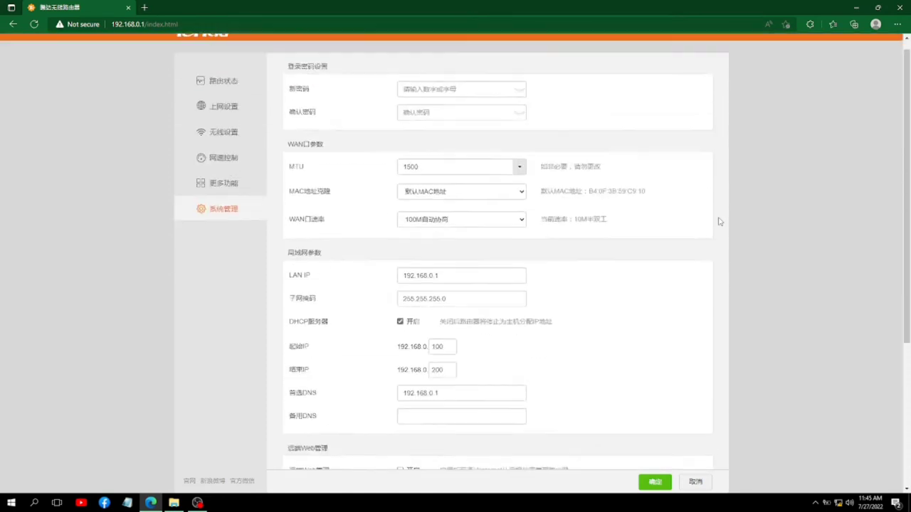
{"action": "scroll", "coordinate": [705, 212], "scroll_direction": "down", "scroll_amount": 3}
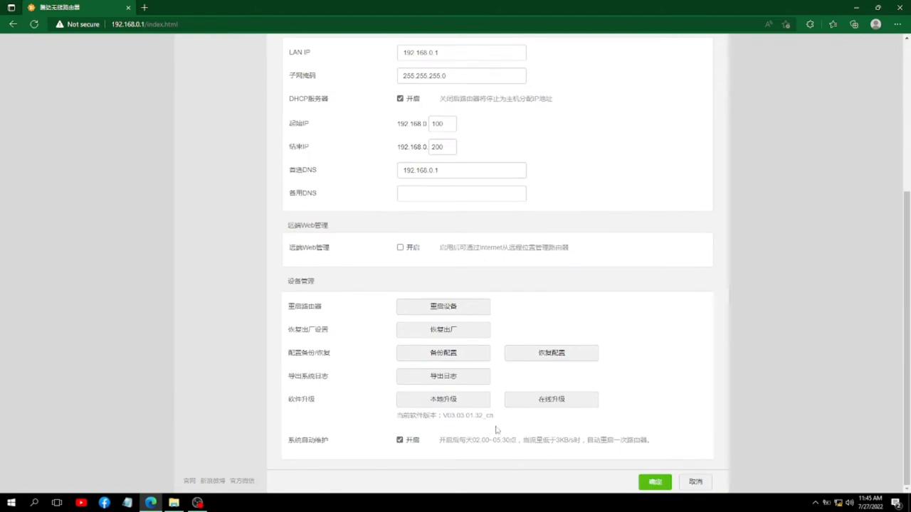
{"action": "left_click_drag", "start_coordinate": [494, 417], "coordinate": [439, 421]}
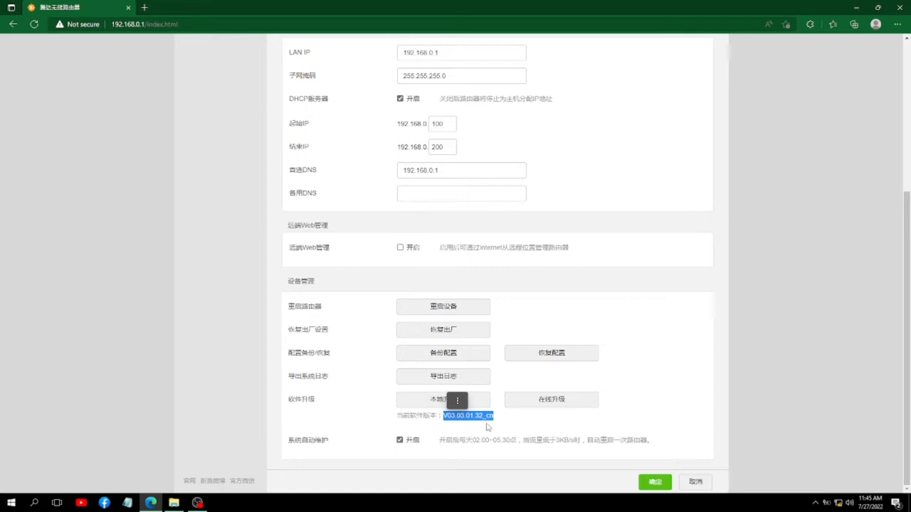
{"action": "left_click", "coordinate": [645, 383]}
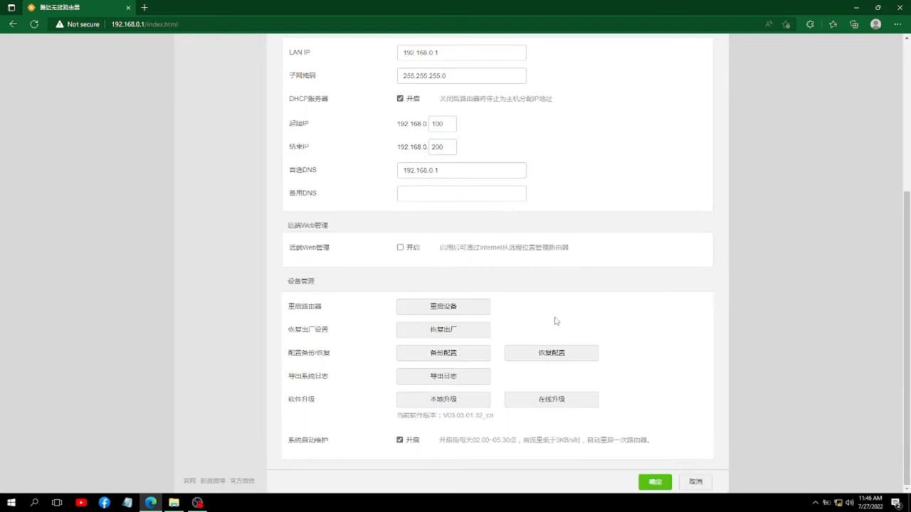
{"action": "scroll", "coordinate": [535, 307], "scroll_direction": "up", "scroll_amount": 5}
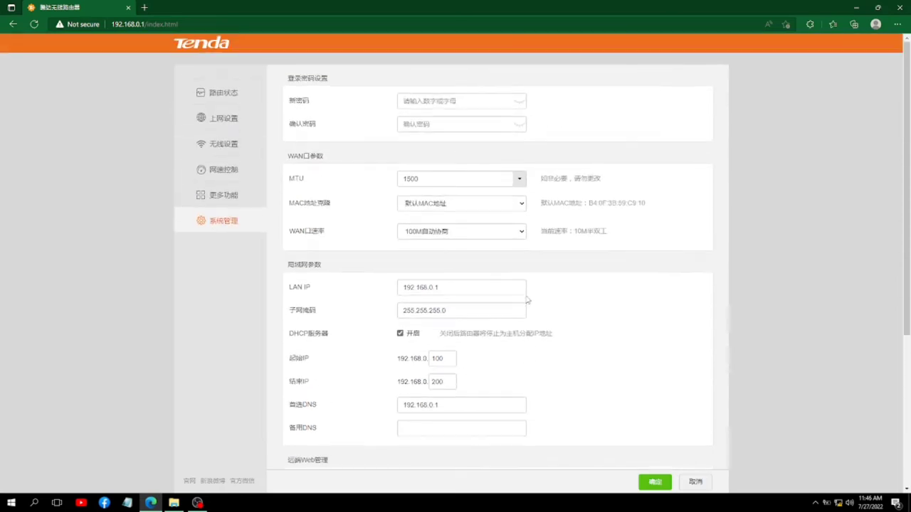
{"action": "scroll", "coordinate": [528, 300], "scroll_direction": "down", "scroll_amount": 5}
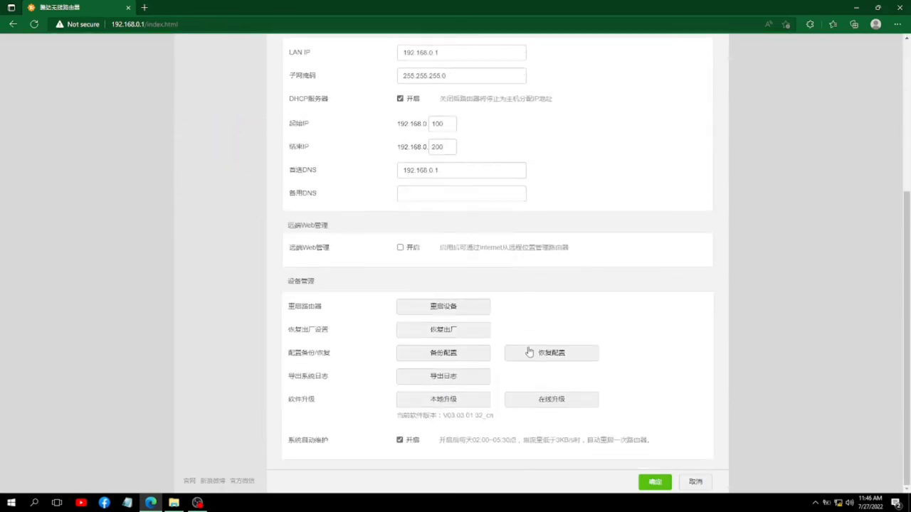
- Switch to File Explorer and check the contents of the F3 English Firmware folder in Downloads, then minimize the window
{"action": "left_click", "coordinate": [859, 9]}
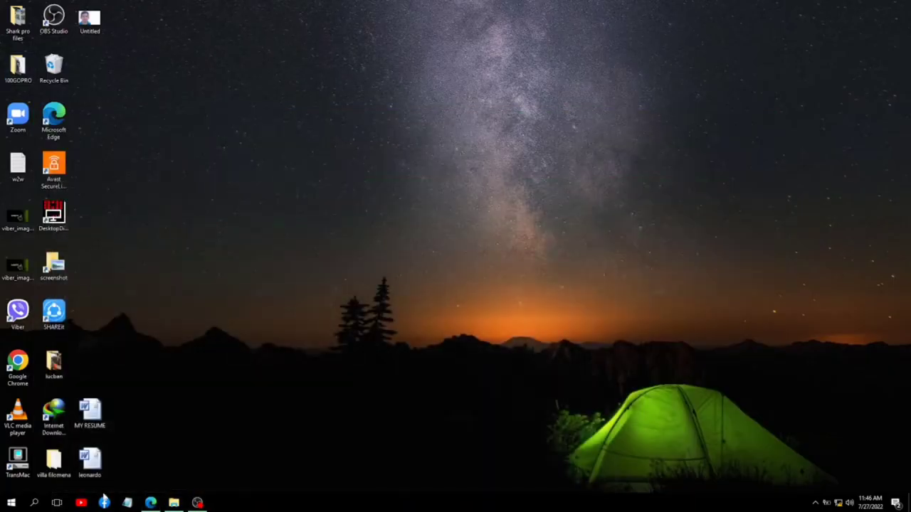
{"action": "left_click", "coordinate": [175, 503]}
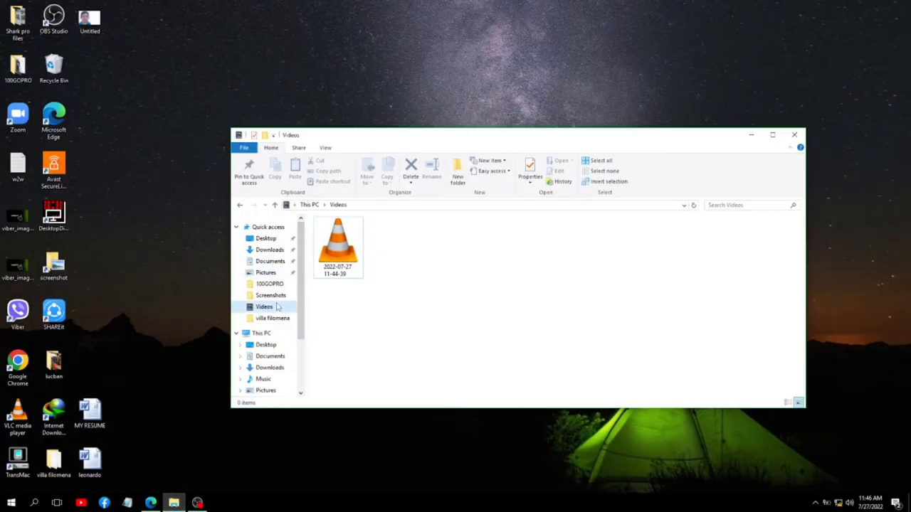
{"action": "left_click", "coordinate": [261, 343]}
{"action": "left_click", "coordinate": [260, 333]}
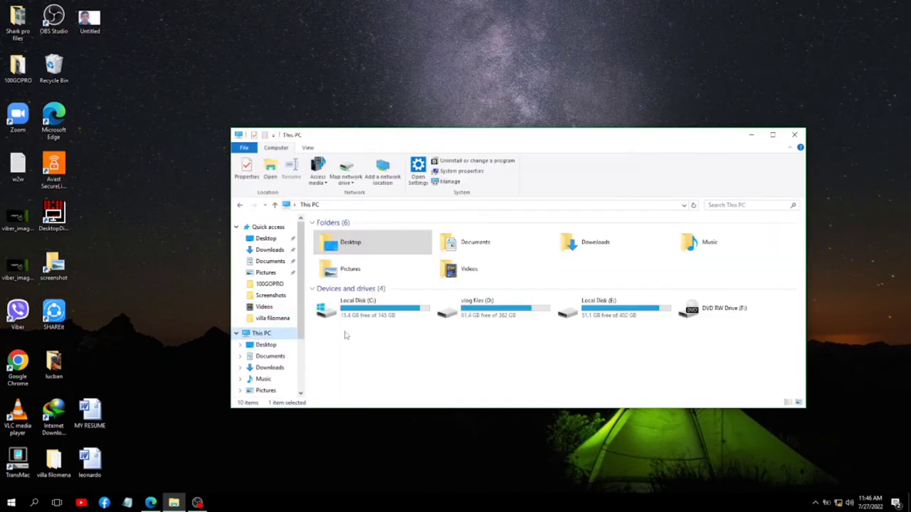
{"action": "double_click", "coordinate": [592, 242]}
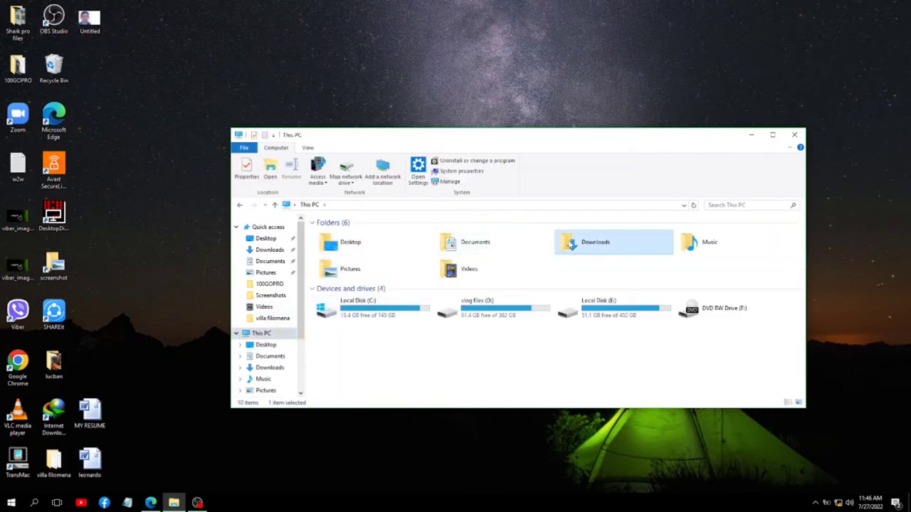
{"action": "left_click", "coordinate": [360, 255]}
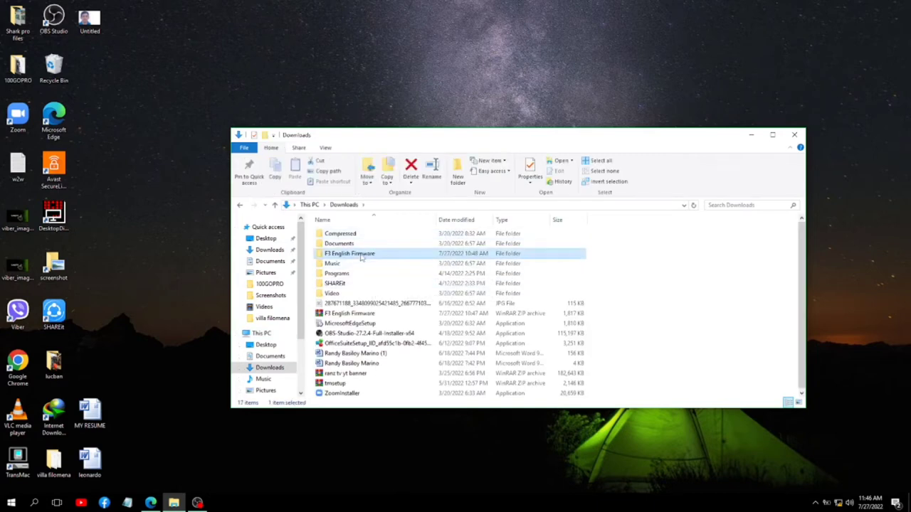
{"action": "double_click", "coordinate": [361, 256]}
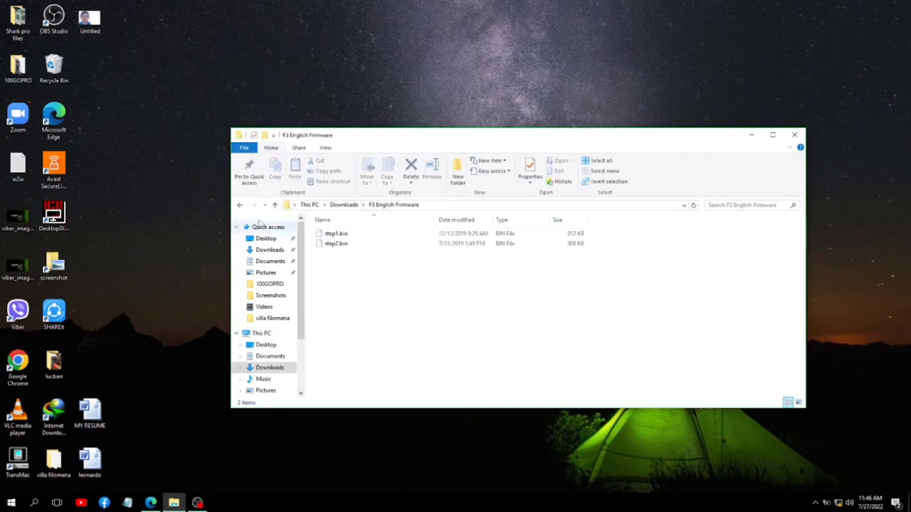
{"action": "left_click", "coordinate": [241, 205]}
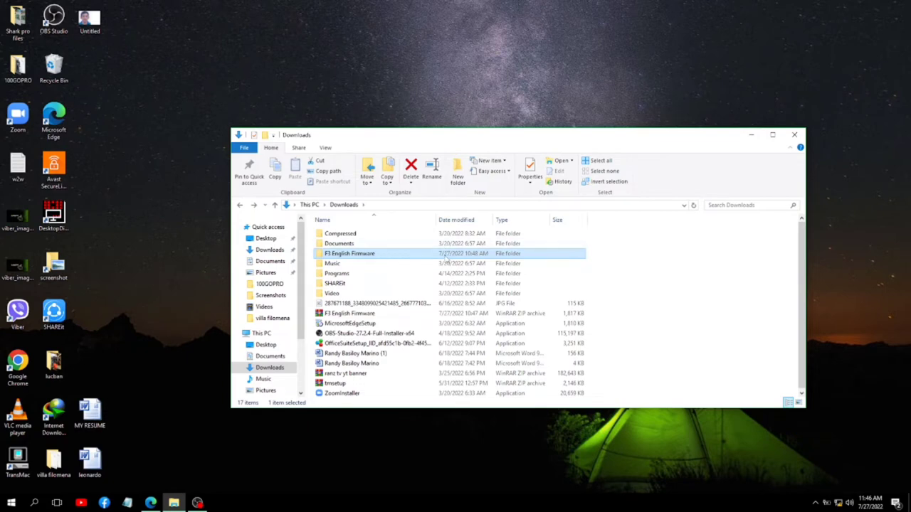
{"action": "key", "text": "Return"}
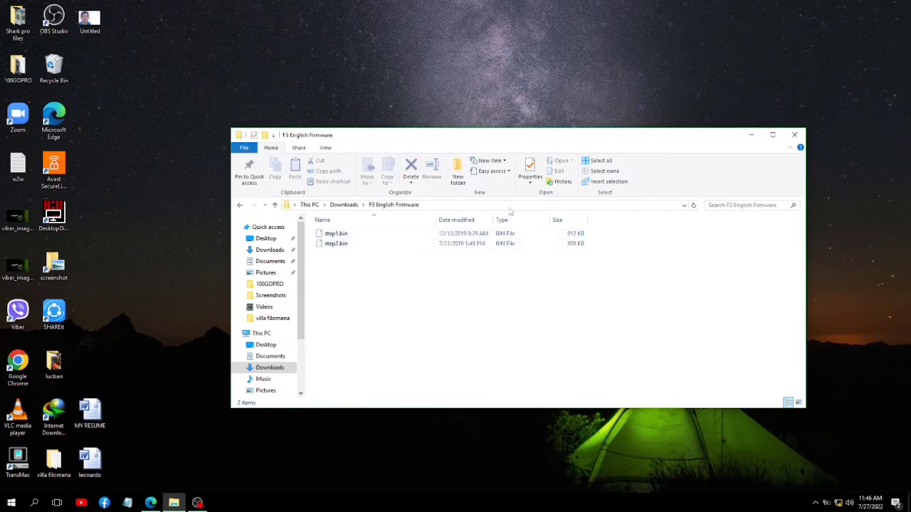
{"action": "left_click", "coordinate": [241, 205]}
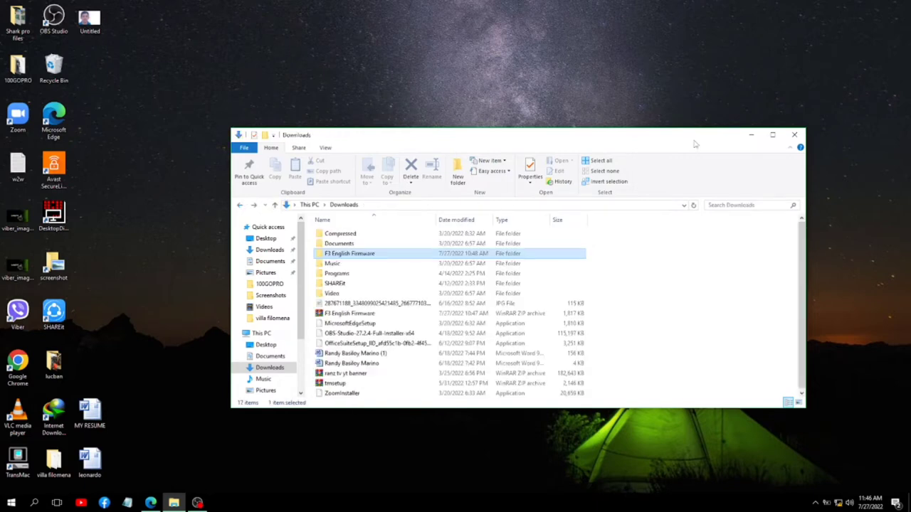
{"action": "left_click", "coordinate": [751, 135]}
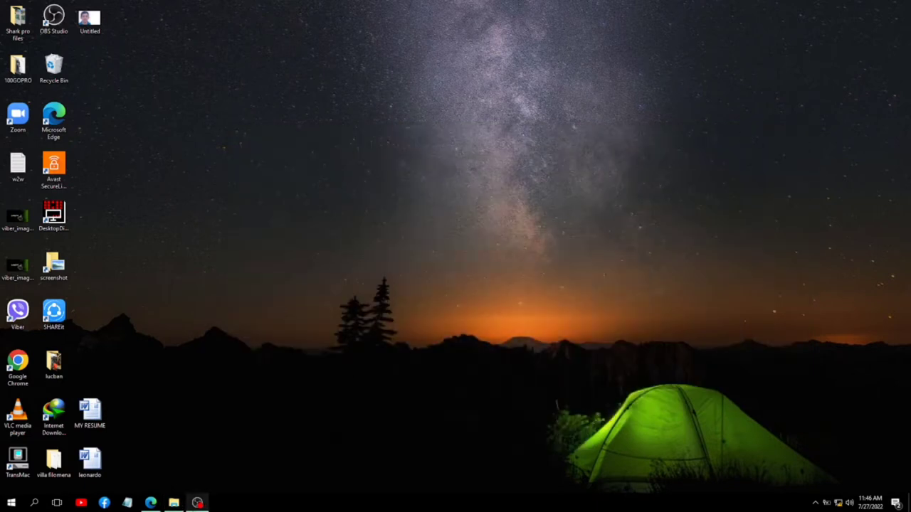
- Switch back to Microsoft Edge and bring up the device management section (设备管理) of the router's system management settings
{"action": "left_click", "coordinate": [150, 503]}
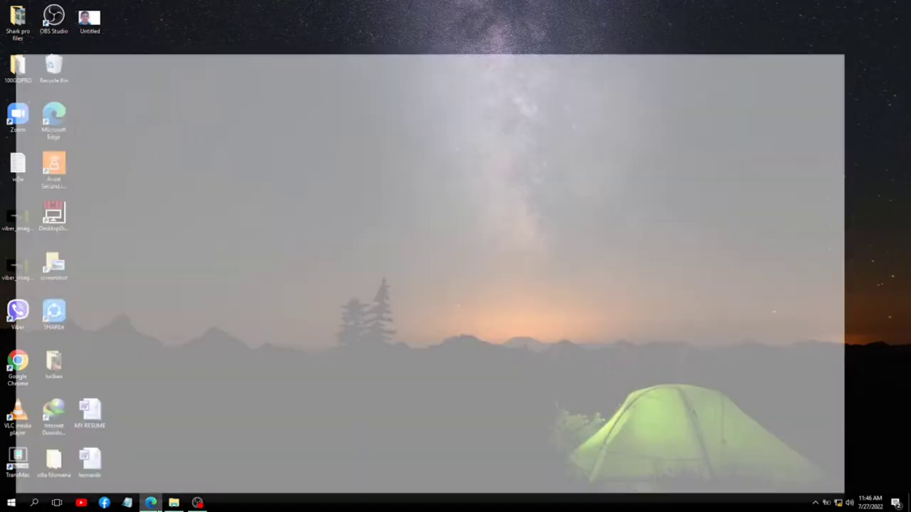
{"action": "scroll", "coordinate": [339, 265], "scroll_direction": "up", "scroll_amount": 3}
{"action": "scroll", "coordinate": [346, 271], "scroll_direction": "down", "scroll_amount": 3}
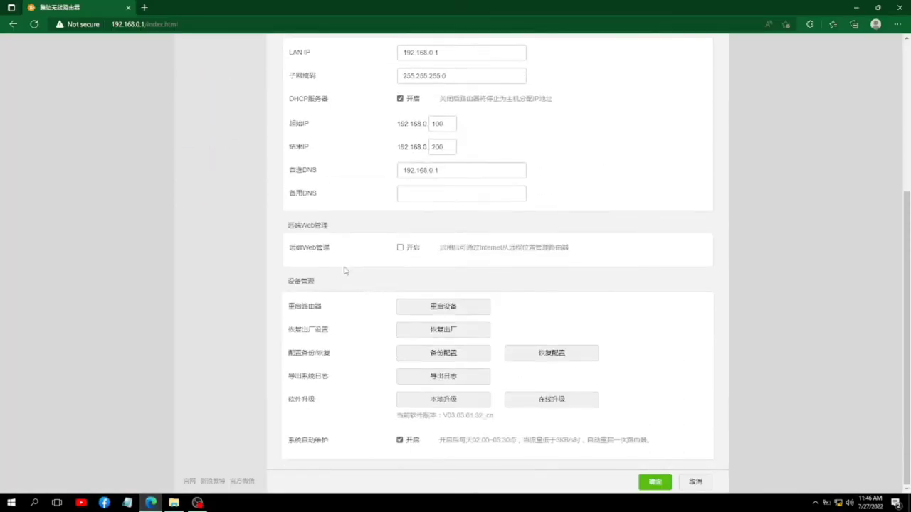
{"action": "scroll", "coordinate": [321, 349], "scroll_direction": "up", "scroll_amount": 4}
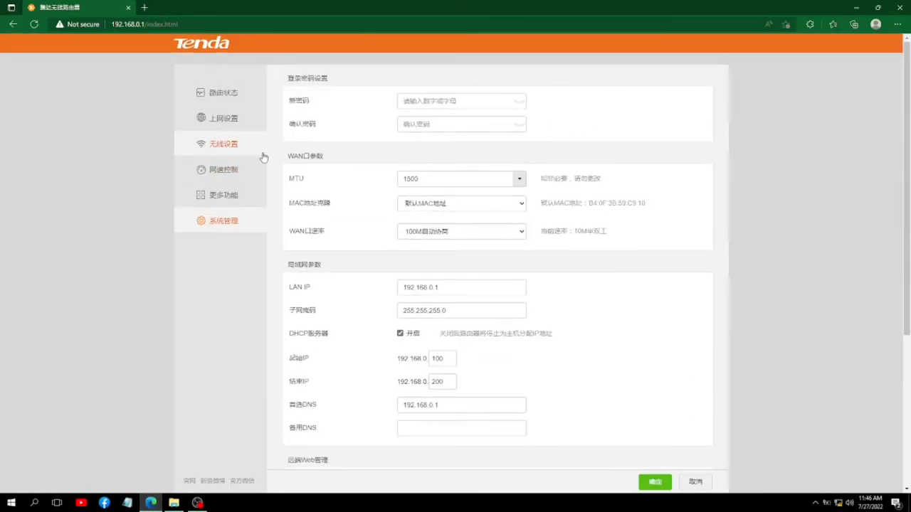
{"action": "left_click", "coordinate": [202, 223]}
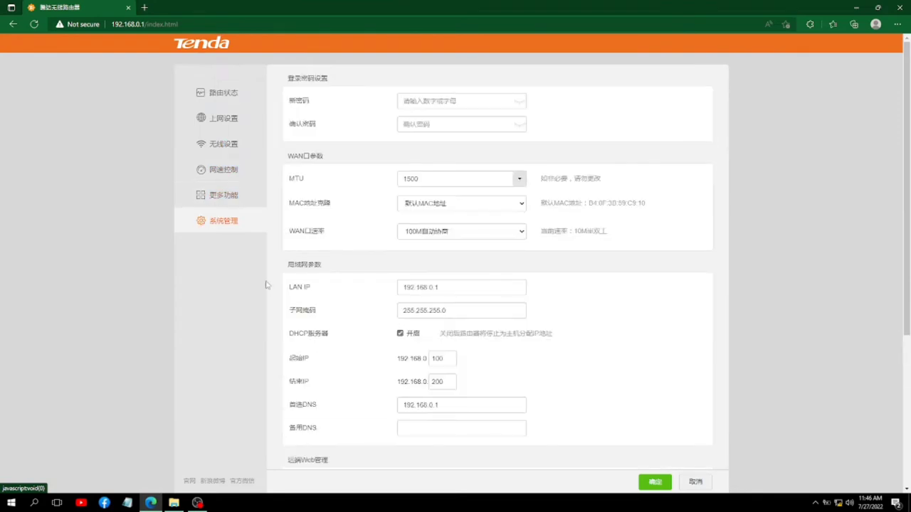
{"action": "scroll", "coordinate": [264, 285], "scroll_direction": "down", "scroll_amount": 3}
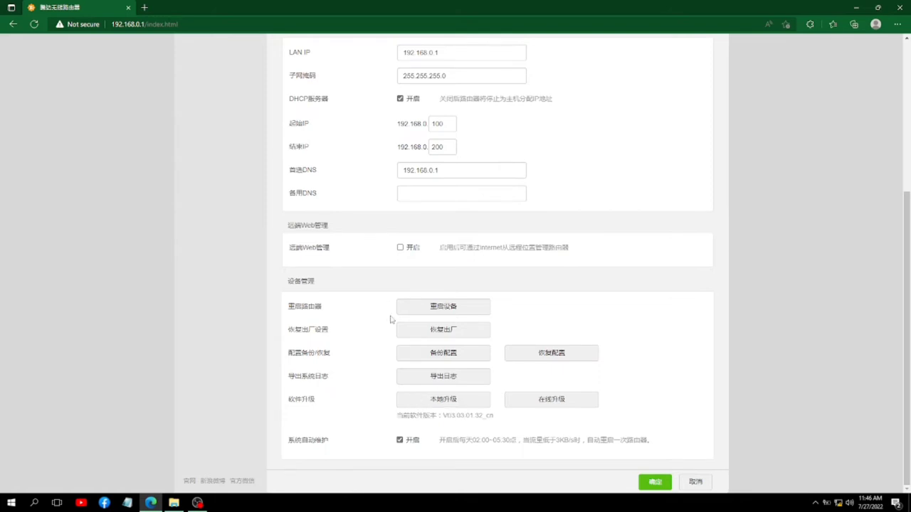
{"action": "scroll", "coordinate": [356, 197], "scroll_direction": "up", "scroll_amount": 3}
{"action": "scroll", "coordinate": [361, 203], "scroll_direction": "down", "scroll_amount": 3}
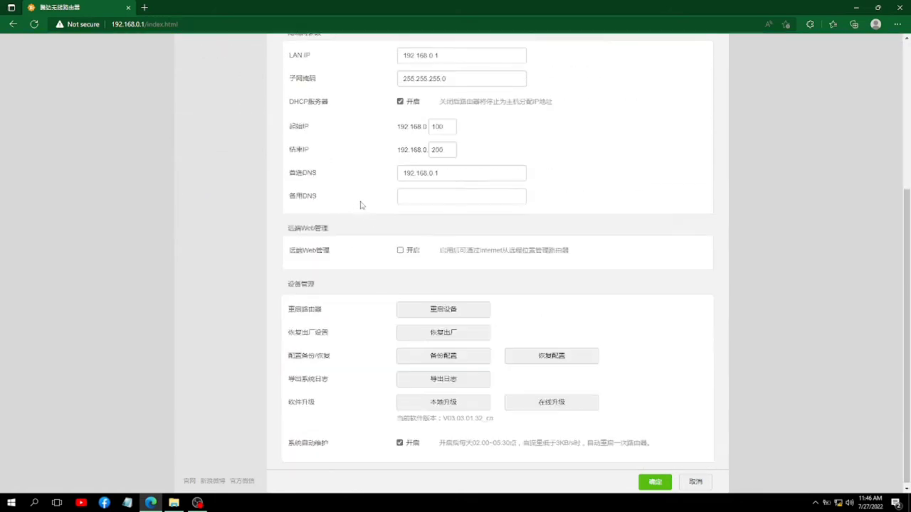
- Start a local firmware upgrade (本地升级) with step1.bin from the F3 English Firmware folder in Downloads and confirm it
{"action": "left_click", "coordinate": [437, 400]}
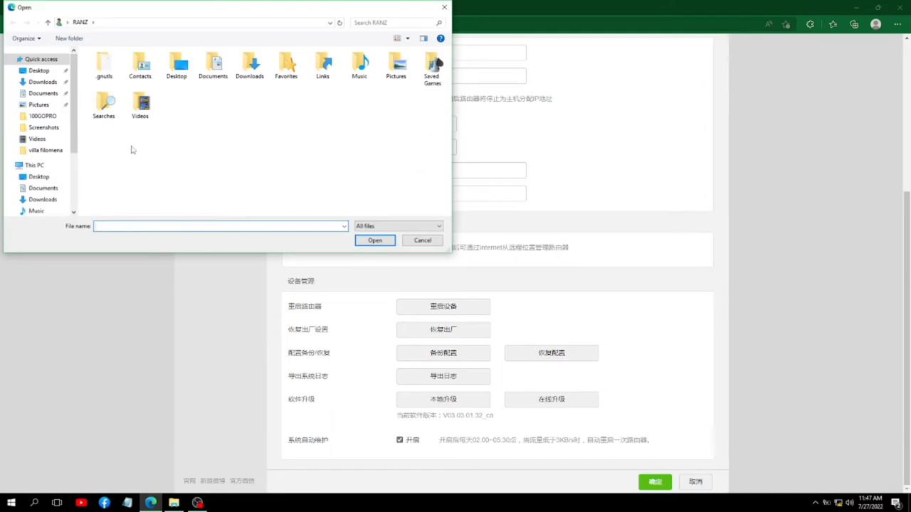
{"action": "left_click", "coordinate": [44, 83]}
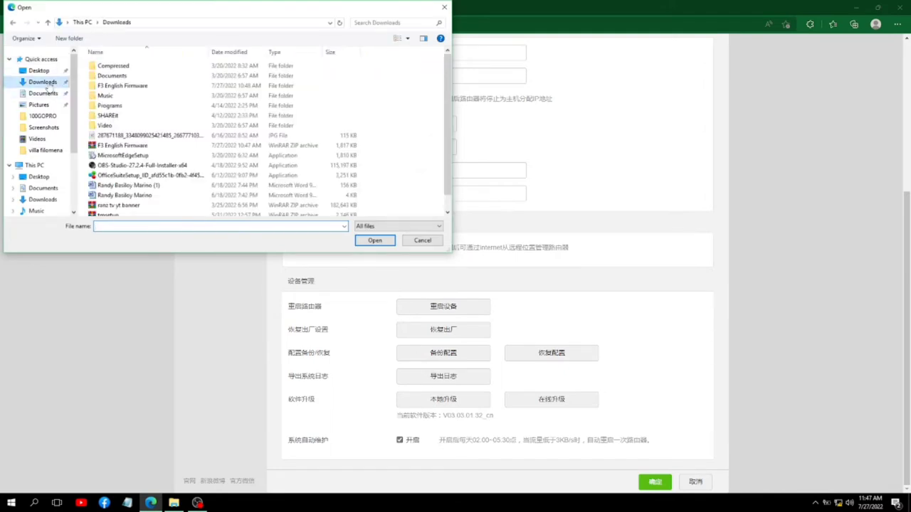
{"action": "double_click", "coordinate": [126, 86]}
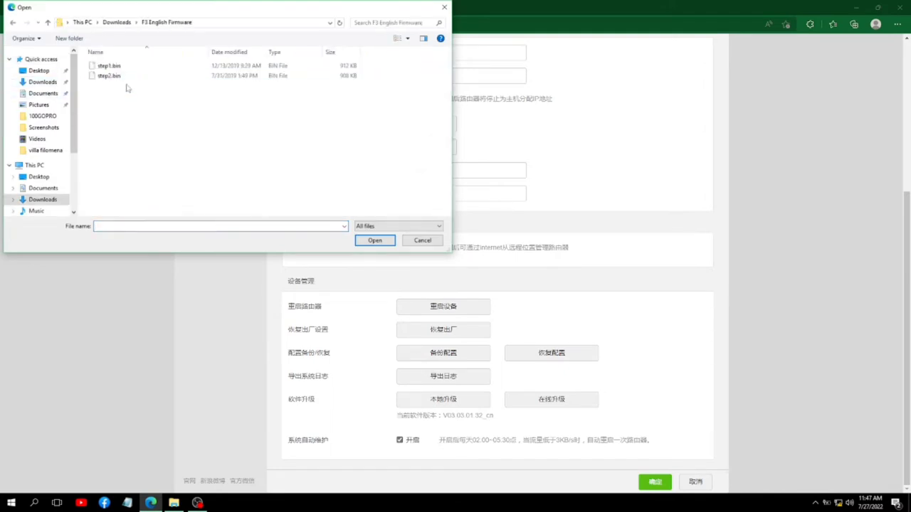
{"action": "double_click", "coordinate": [123, 67]}
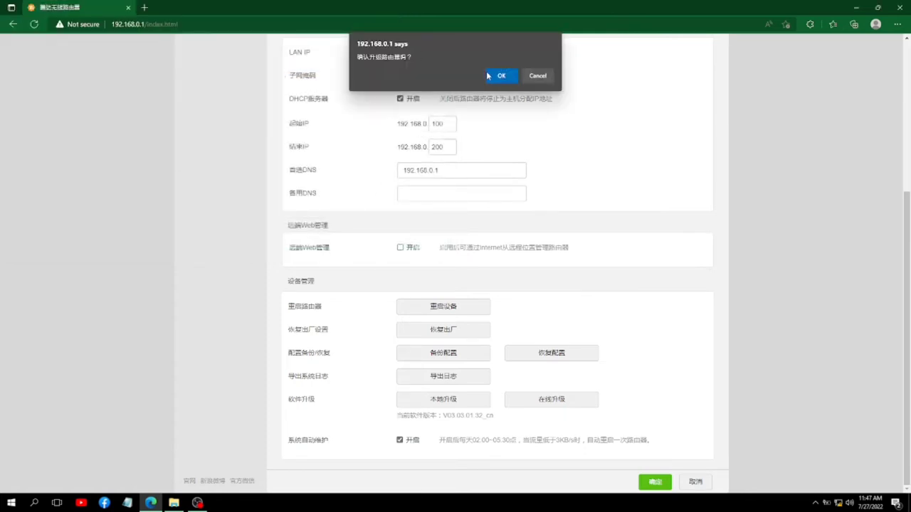
{"action": "left_click", "coordinate": [488, 75]}
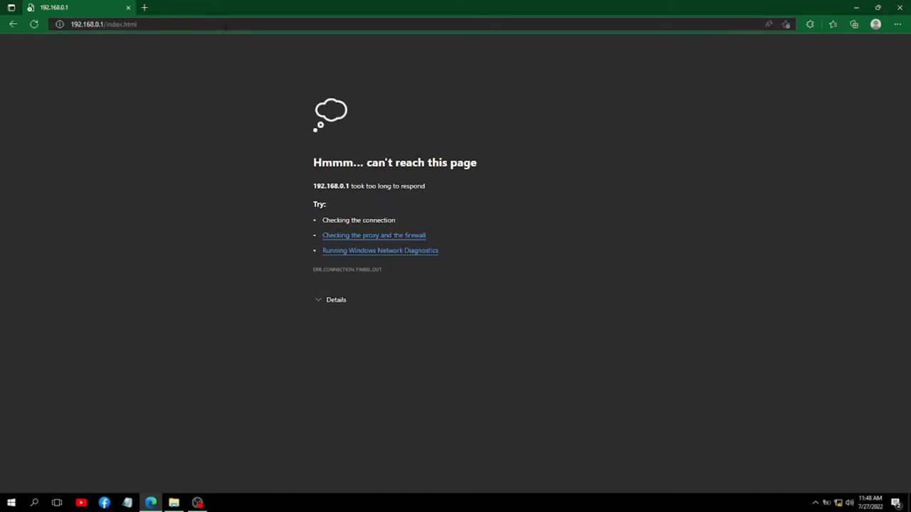
- Try to reload the router's admin page at 192.168.0.1/index.html
{"action": "left_click", "coordinate": [226, 25]}
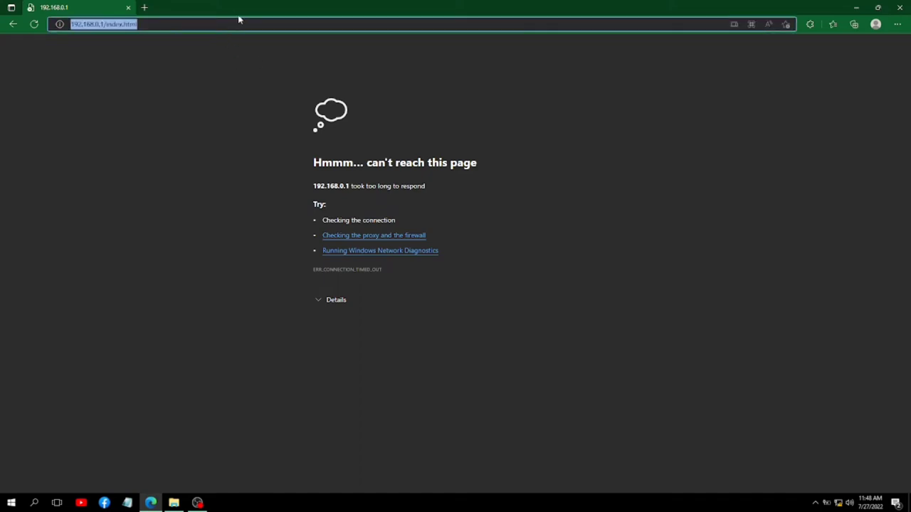
{"action": "key", "text": "Return"}
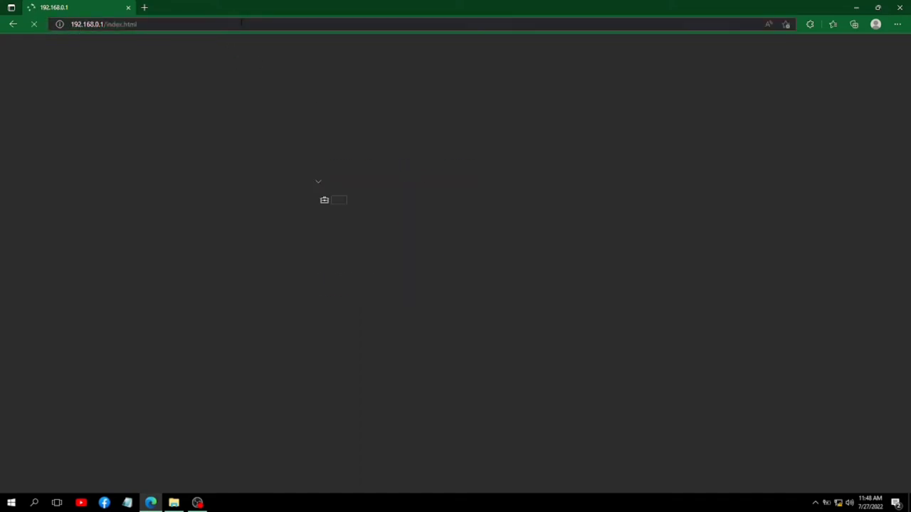
{"action": "left_click", "coordinate": [241, 22]}
- Minimize the browser window and open the Windows Command Prompt by searching for cmd
{"action": "left_click", "coordinate": [856, 10]}
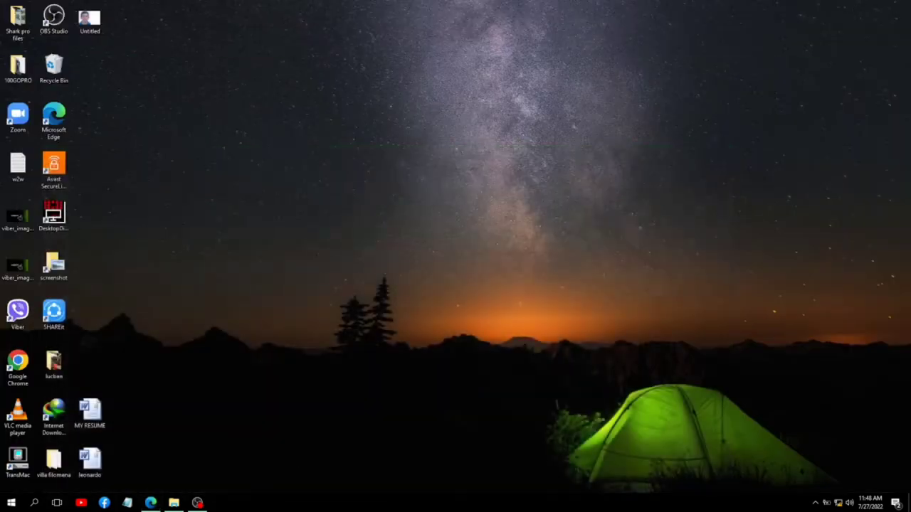
{"action": "left_click", "coordinate": [34, 503]}
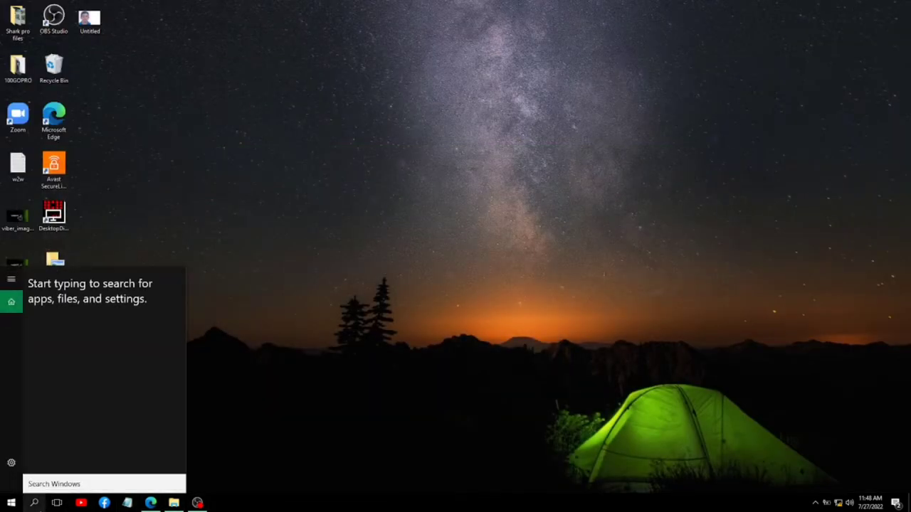
{"action": "type", "text": "cmd"}
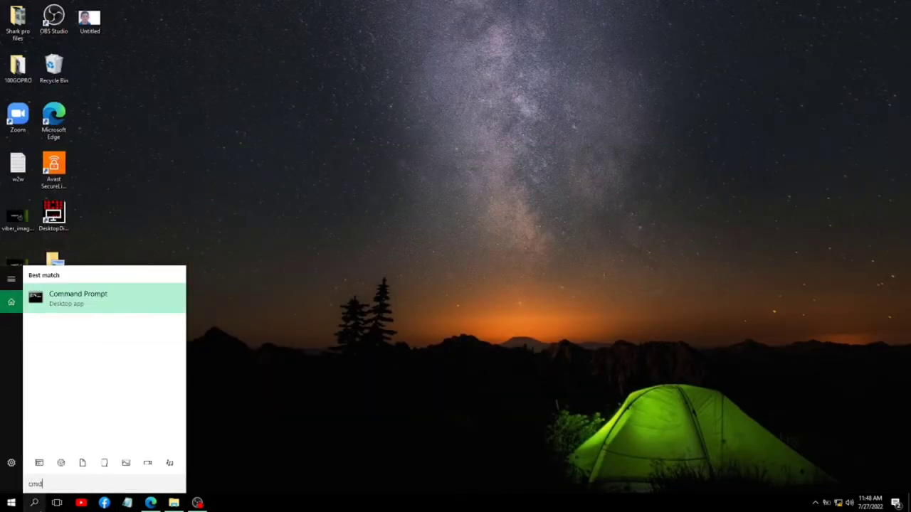
{"action": "key", "text": "Return"}
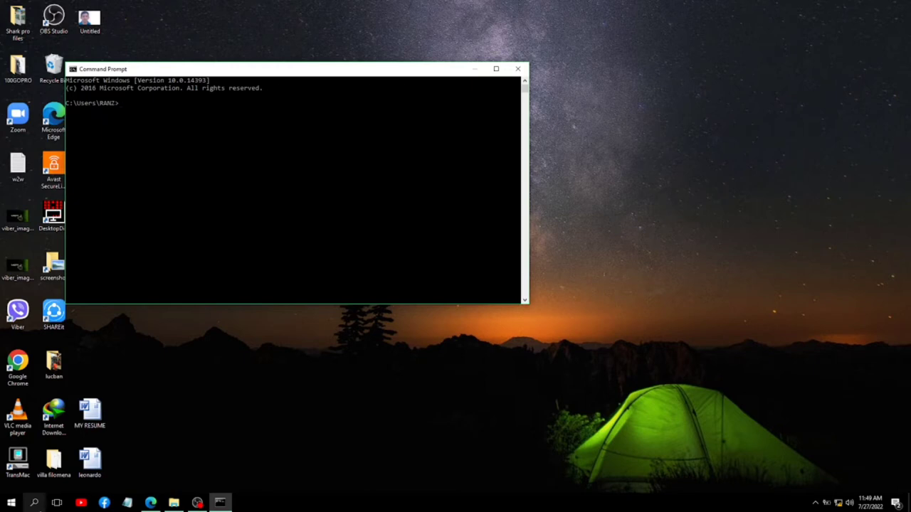
- Run ipconfig and mark the default gateway address of the Ethernet adapter in the output
{"action": "type", "text": "nfig"}
{"action": "key", "text": "BackSpace"}
{"action": "key", "text": "BackSpace"}
{"action": "key", "text": "BackSpace"}
{"action": "key", "text": "BackSpace"}
{"action": "key", "text": "BackSpace"}
{"action": "type", "text": "ipconfig"}
{"action": "key", "text": "Return"}
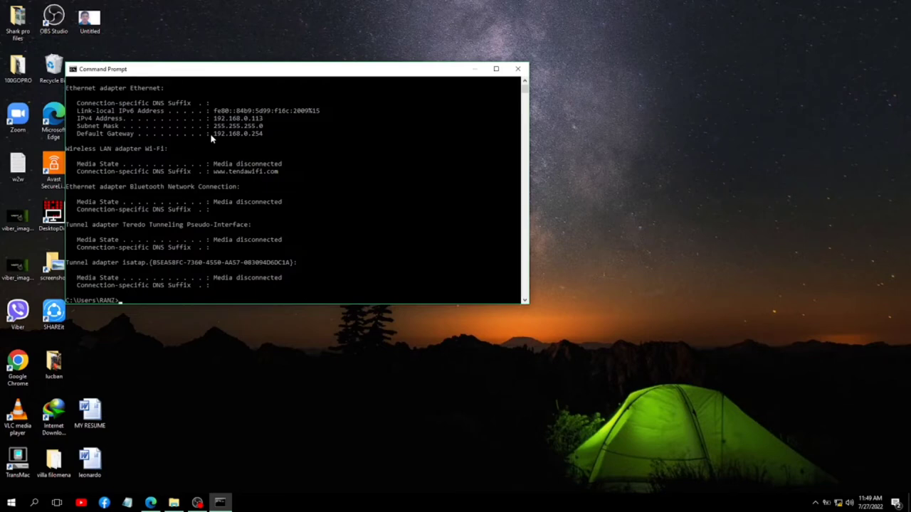
{"action": "left_click_drag", "start_coordinate": [211, 135], "coordinate": [261, 139]}
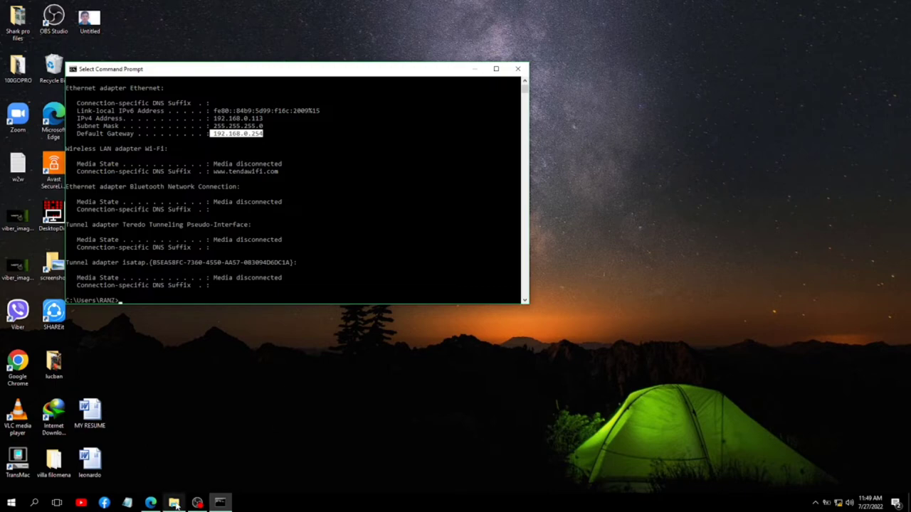
- Switch back to Microsoft Edge and open the router's setup page at 192.168.0.254
{"action": "mouse_move", "coordinate": [175, 504]}
{"action": "left_click", "coordinate": [165, 446]}
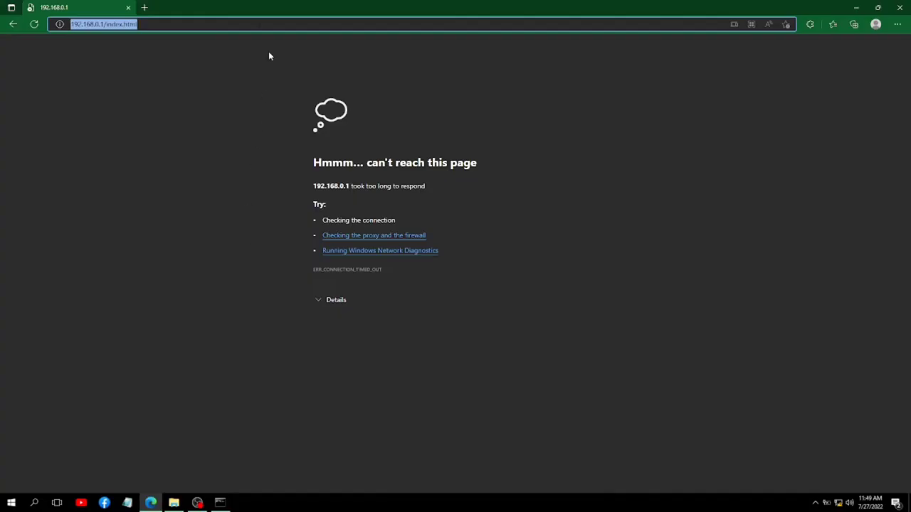
{"action": "type", "text": "19"}
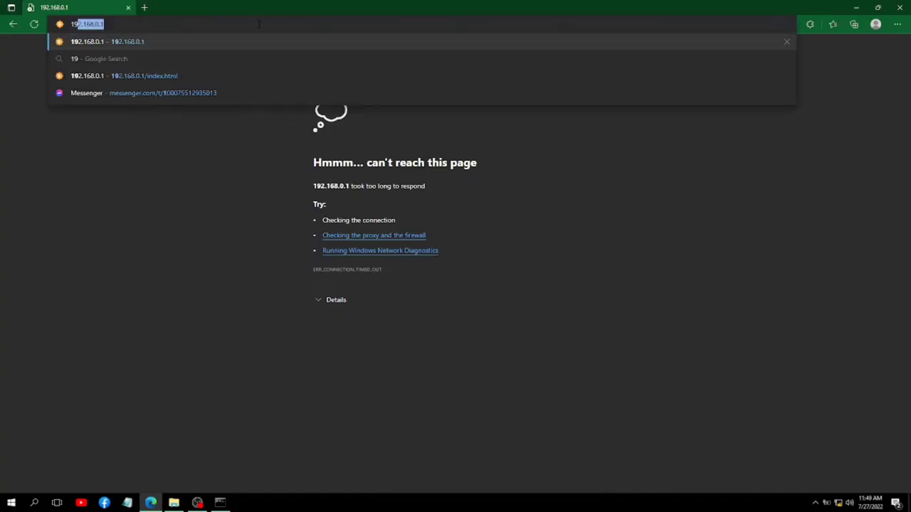
{"action": "type", "text": "2."}
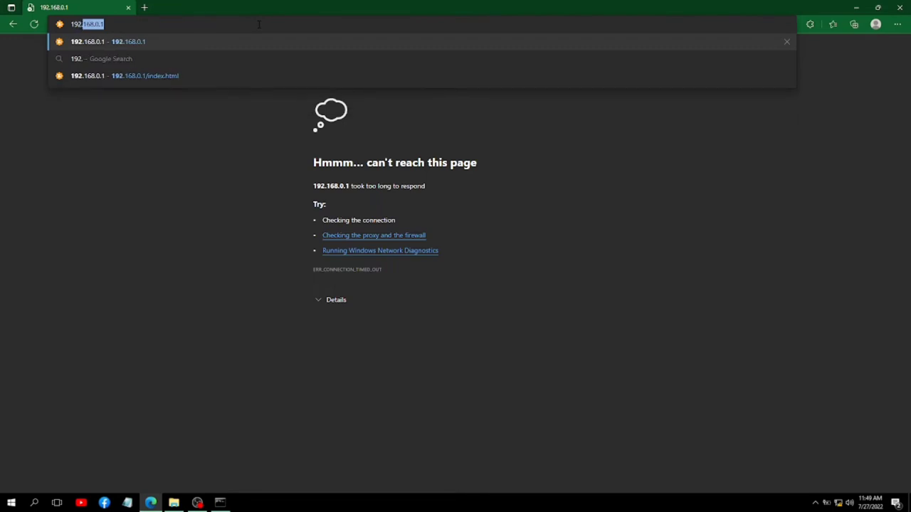
{"action": "type", "text": "168"}
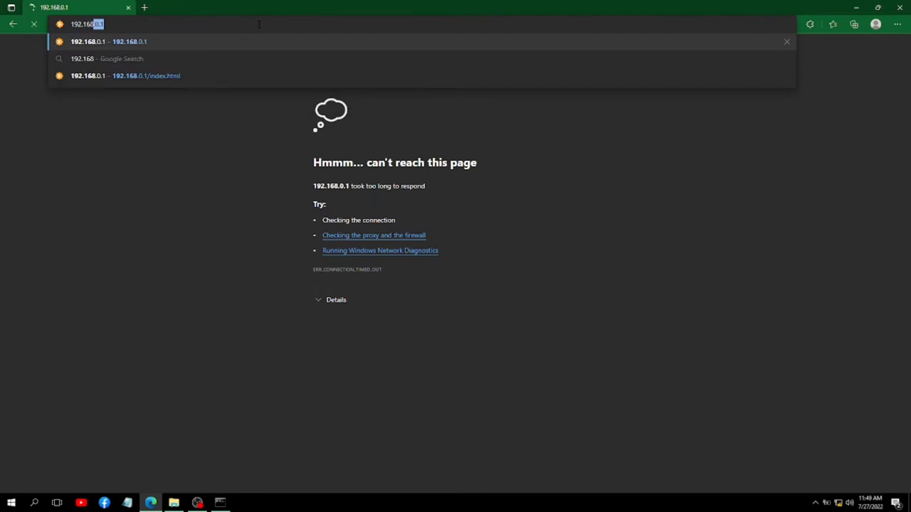
{"action": "type", "text": ".0."}
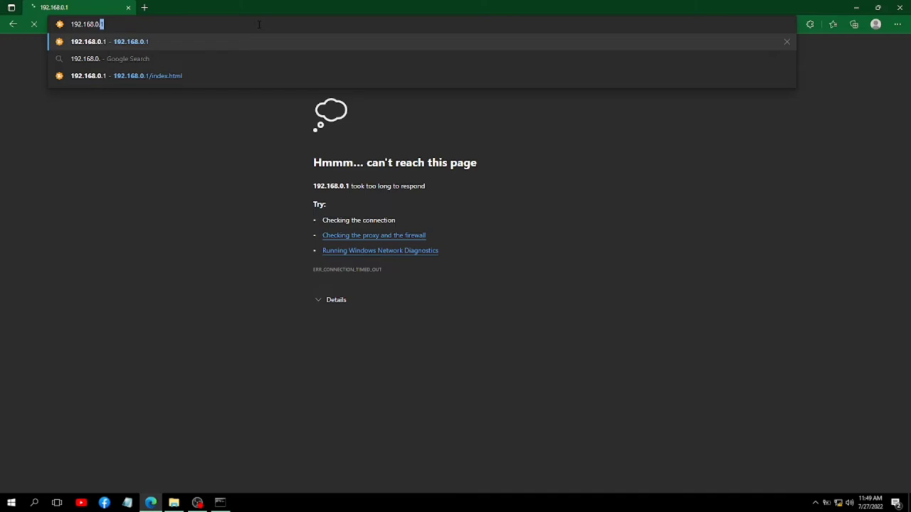
{"action": "type", "text": "254"}
{"action": "key", "text": "Return"}
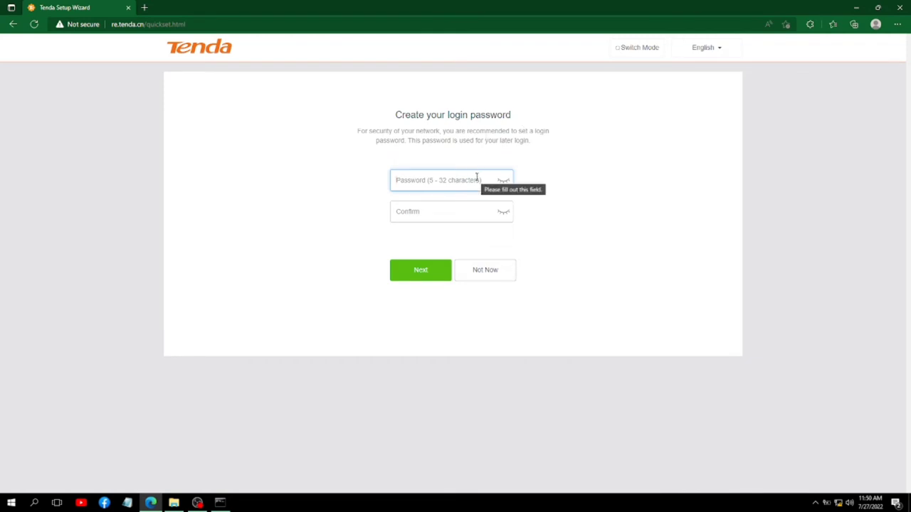
- Switch the device to AP Mode and finish the setup with the SSID Tenda_EXT and no WiFi password
{"action": "left_click", "coordinate": [671, 157]}
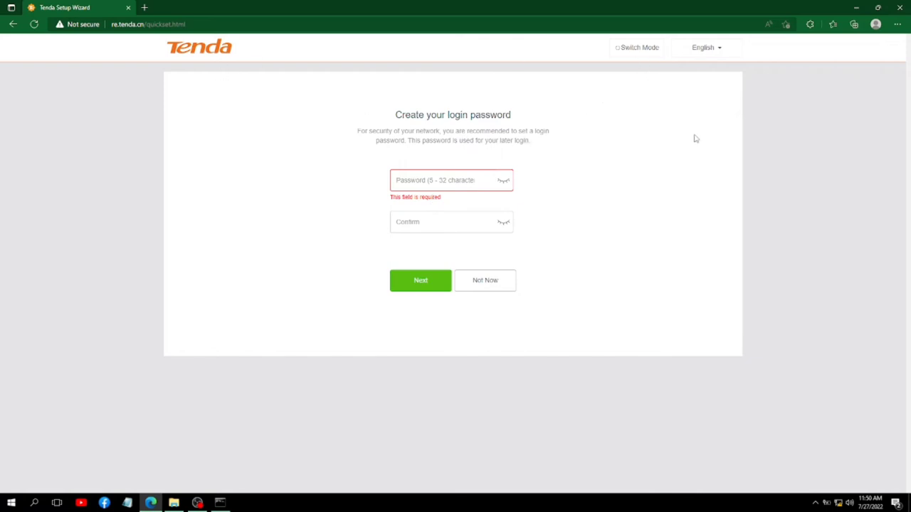
{"action": "left_click", "coordinate": [646, 50]}
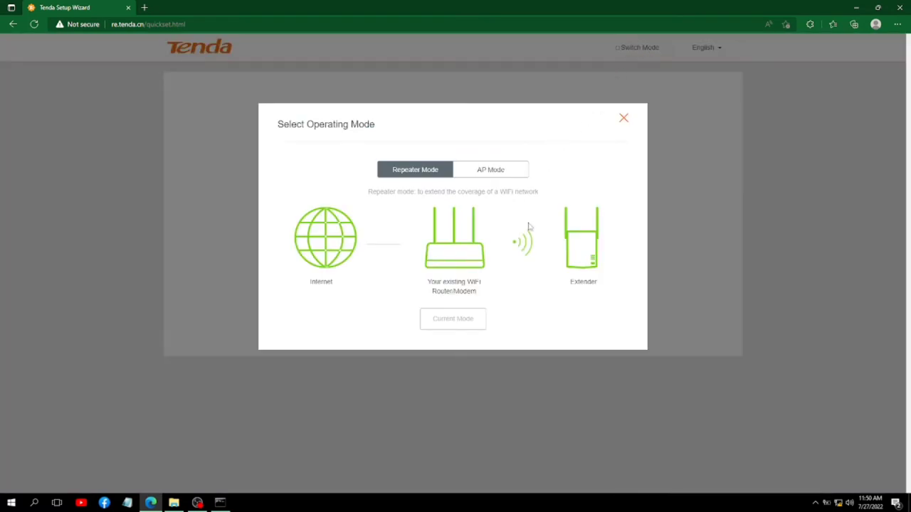
{"action": "left_click", "coordinate": [506, 173]}
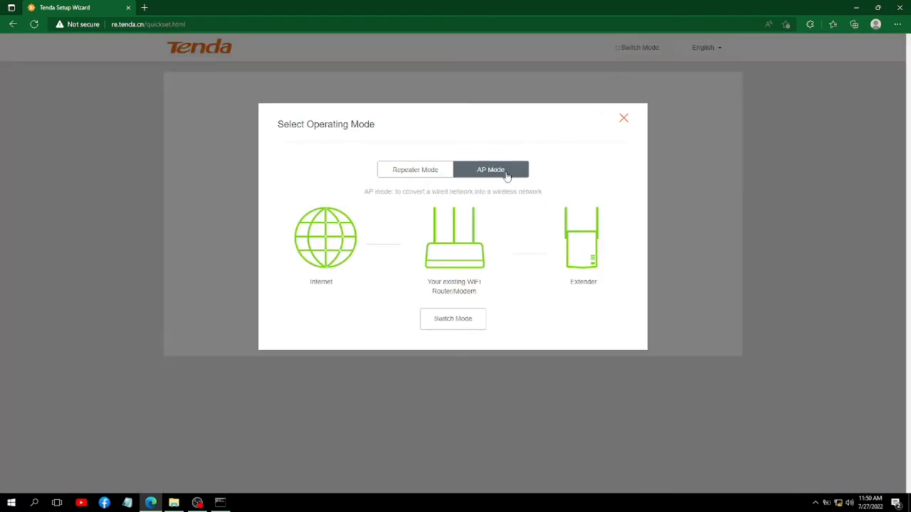
{"action": "left_click", "coordinate": [463, 330]}
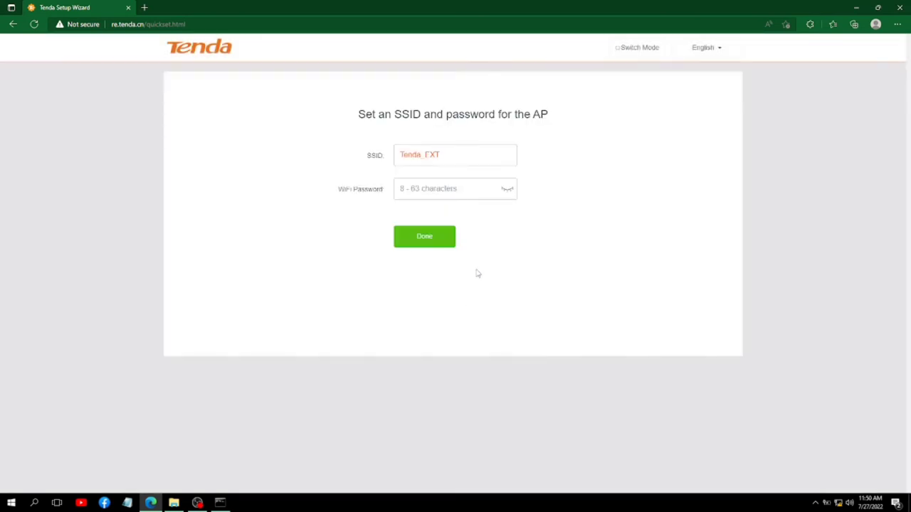
{"action": "left_click", "coordinate": [439, 242]}
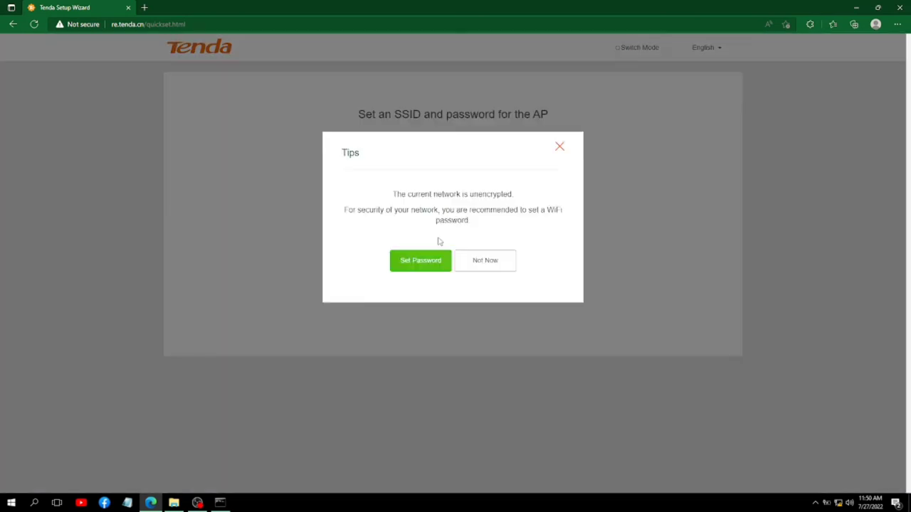
{"action": "left_click", "coordinate": [488, 264]}
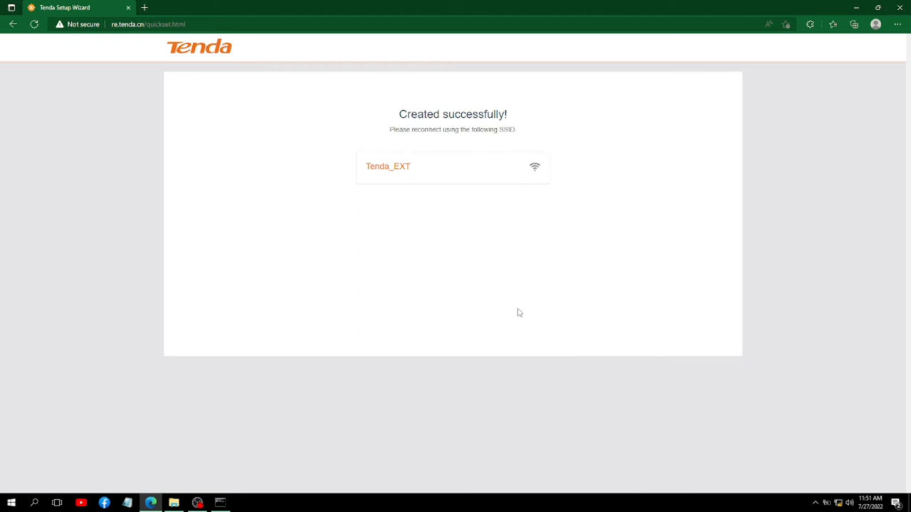
- Reopen the device's web admin page at 192.168.0.254
{"action": "left_click", "coordinate": [276, 26]}
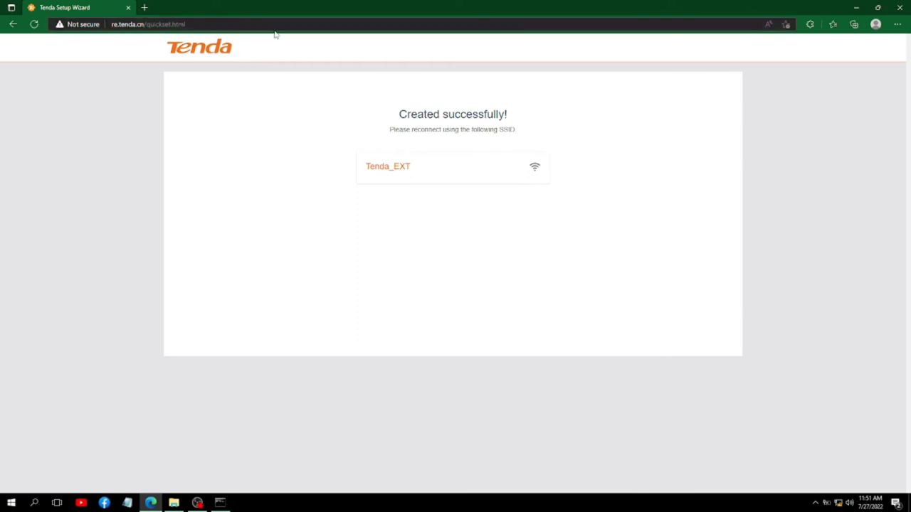
{"action": "key", "text": "ctrl+a"}
{"action": "type", "text": "1"}
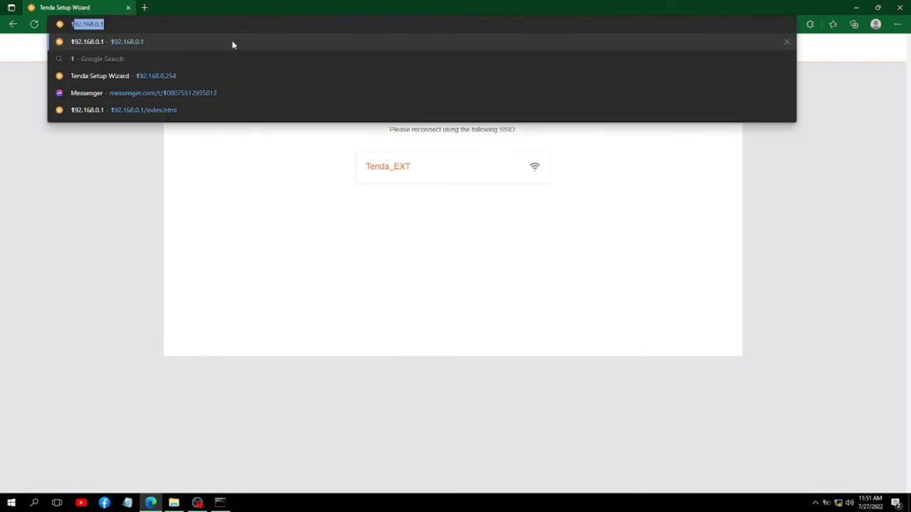
{"action": "left_click", "coordinate": [216, 75]}
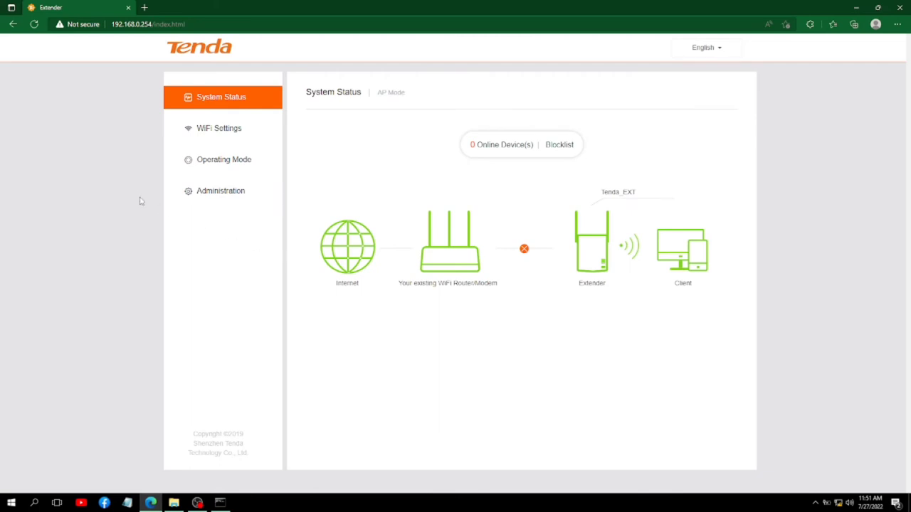
- Start a firmware upgrade from the Administration settings with step2.bin from the F3 English Firmware folder and confirm it
{"action": "left_click", "coordinate": [206, 196]}
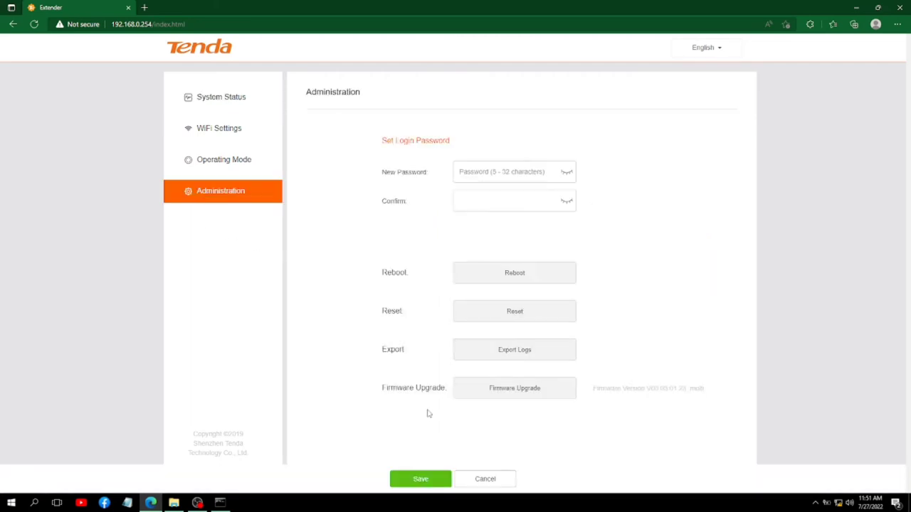
{"action": "left_click", "coordinate": [492, 397]}
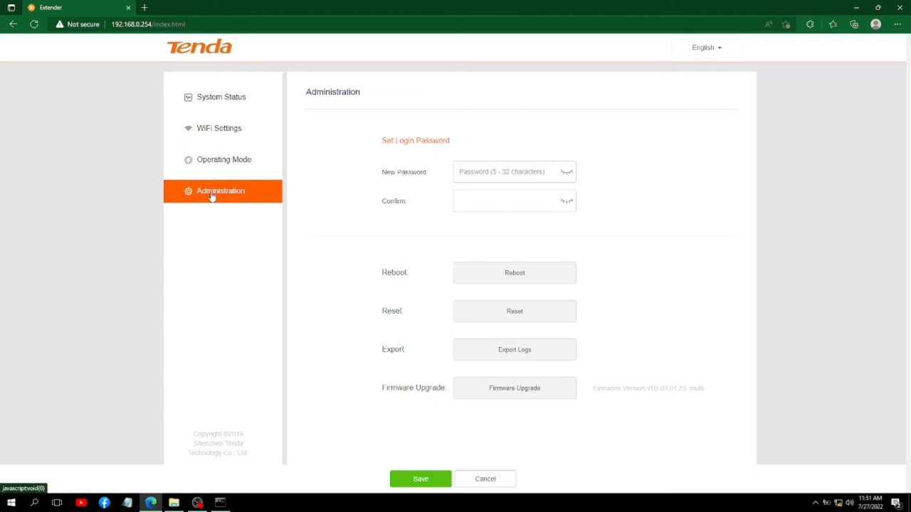
{"action": "left_click", "coordinate": [511, 387]}
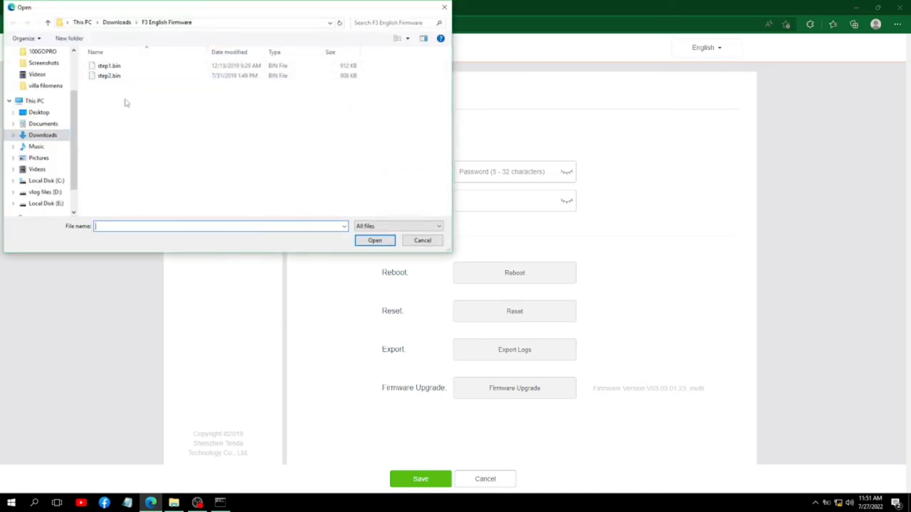
{"action": "double_click", "coordinate": [125, 76]}
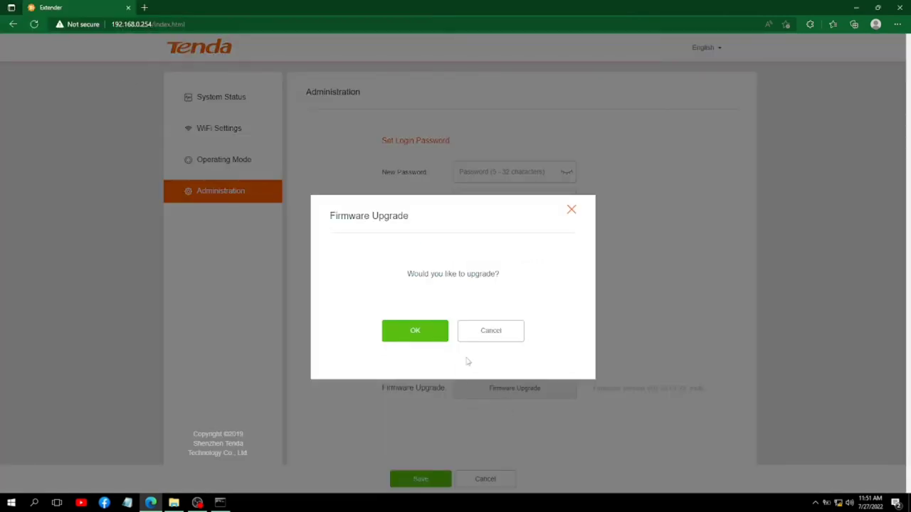
{"action": "left_click", "coordinate": [413, 333]}
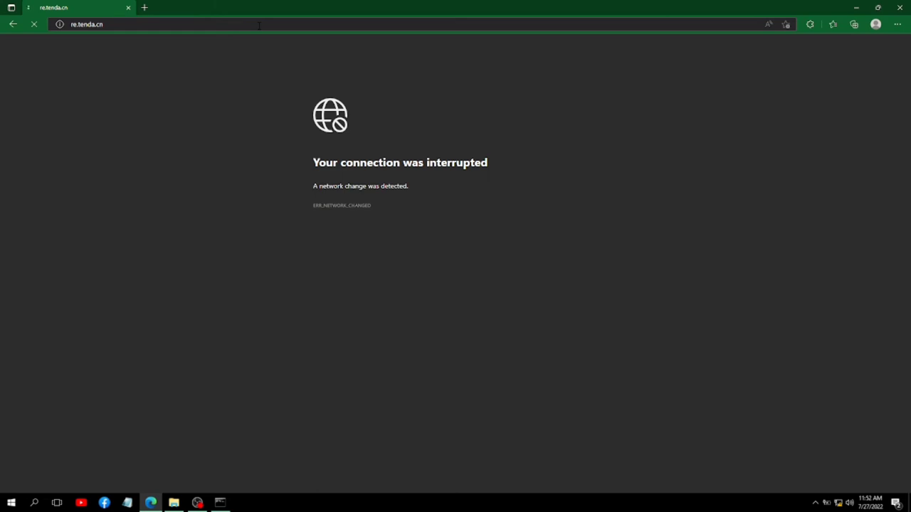
- Replace the re.tenda.cn address with 192.168.0.254 and load the upgraded router's admin page
{"action": "left_click", "coordinate": [258, 26]}
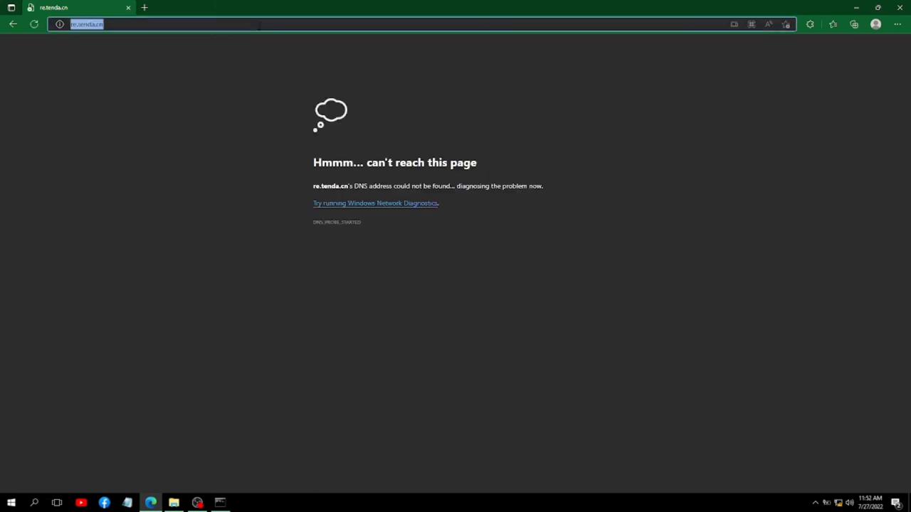
{"action": "type", "text": "192.168.0.254"}
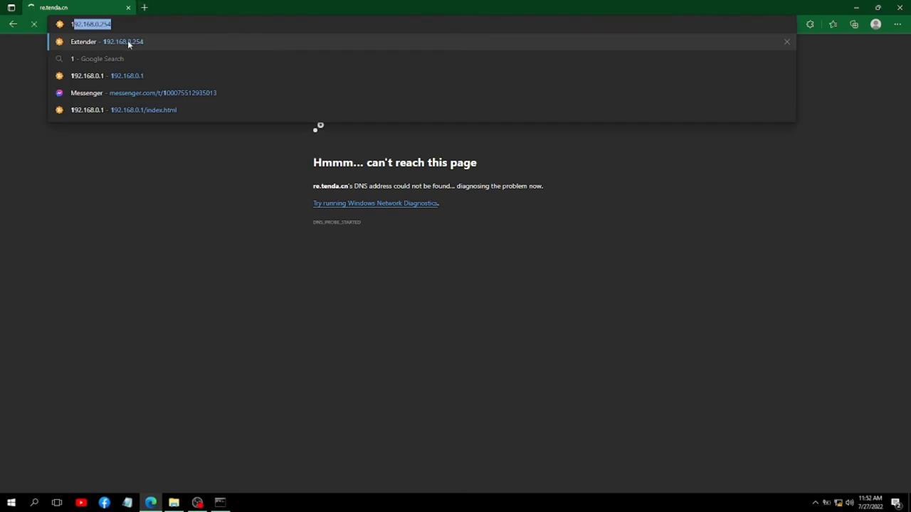
{"action": "left_click", "coordinate": [128, 41]}
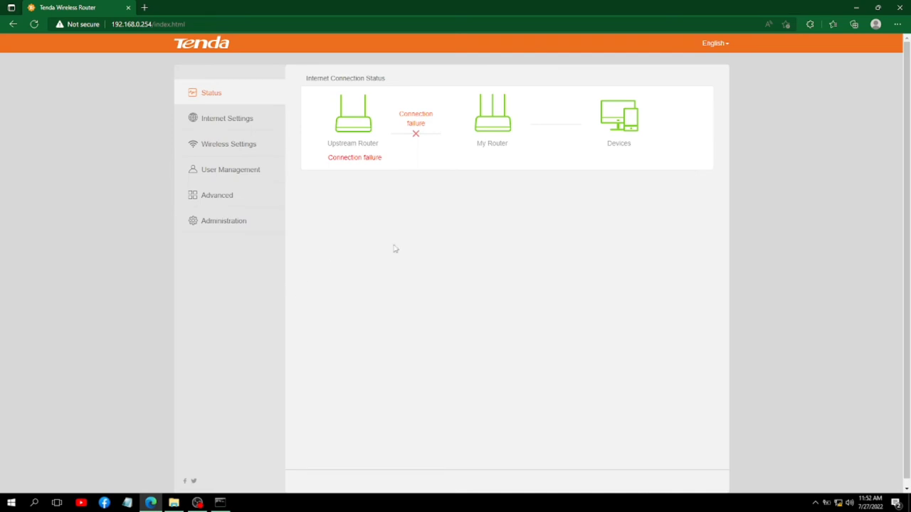
- Switch the operating mode to Router with a Dynamic IP Address connection and confirm the reboot that disables AP mode
{"action": "left_click", "coordinate": [219, 132]}
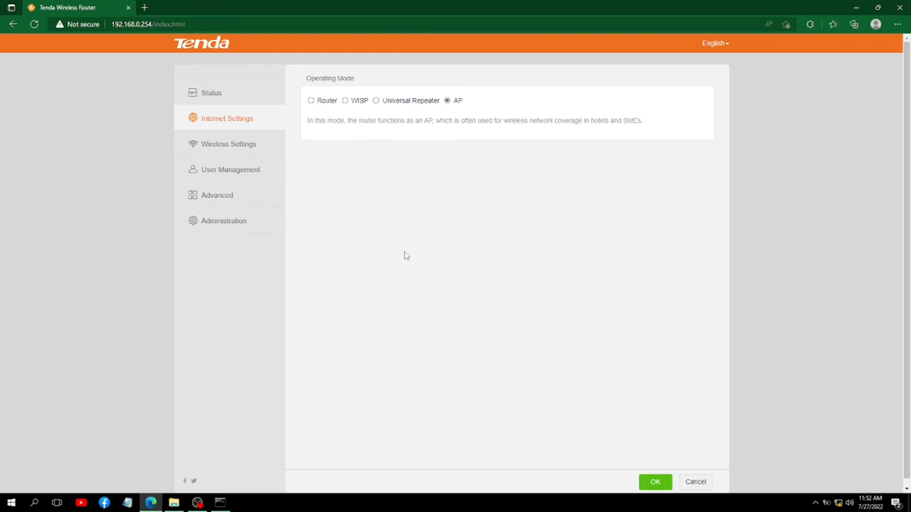
{"action": "left_click", "coordinate": [315, 102]}
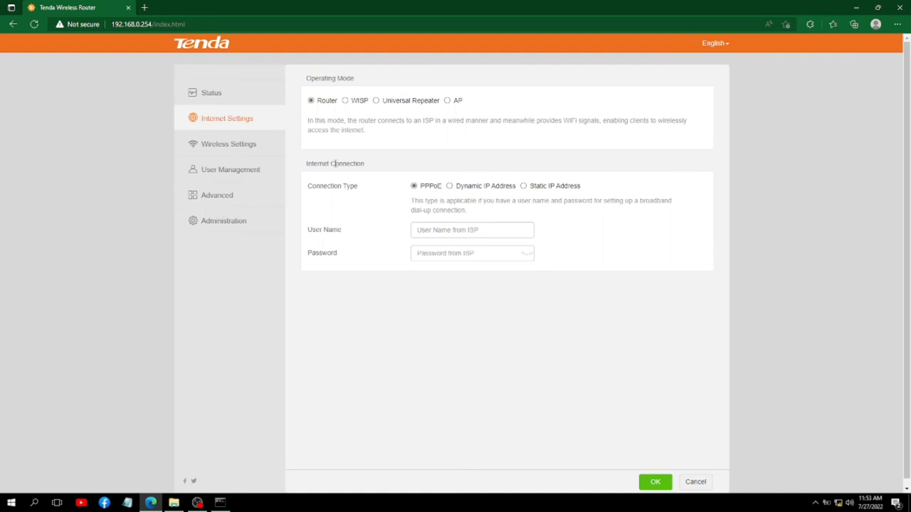
{"action": "left_click", "coordinate": [460, 187]}
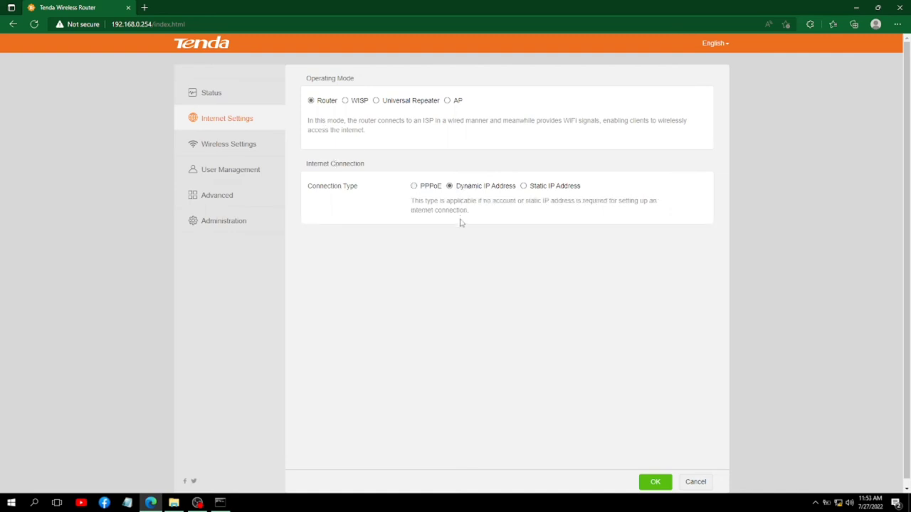
{"action": "scroll", "coordinate": [708, 406], "scroll_direction": "down", "scroll_amount": 1}
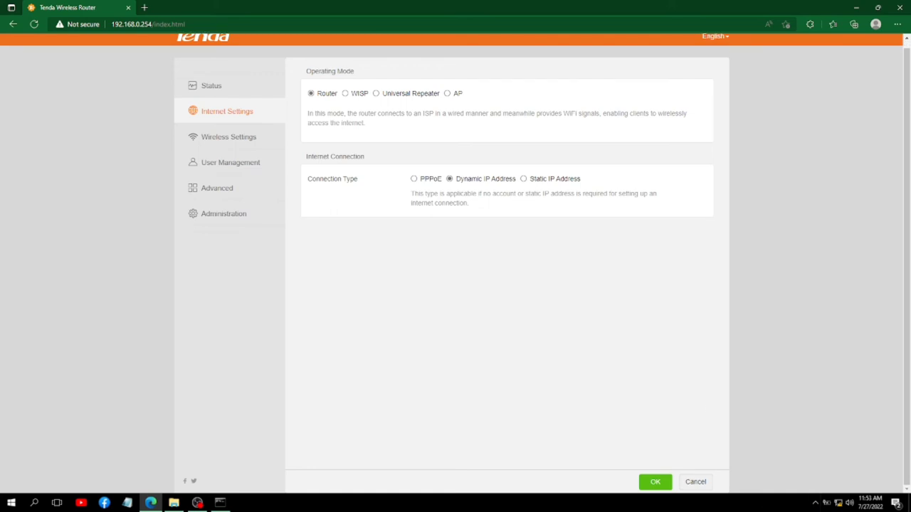
{"action": "left_click", "coordinate": [656, 484]}
{"action": "left_click", "coordinate": [656, 482]}
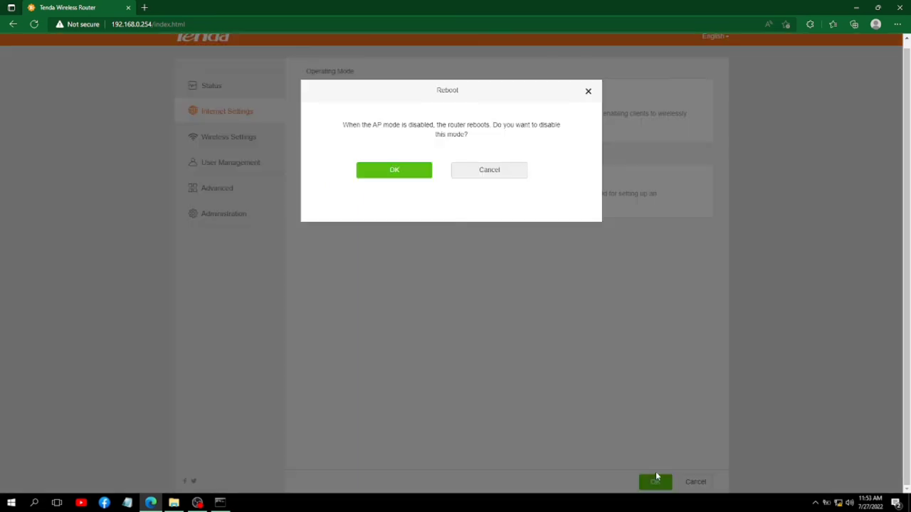
{"action": "left_click", "coordinate": [419, 176]}
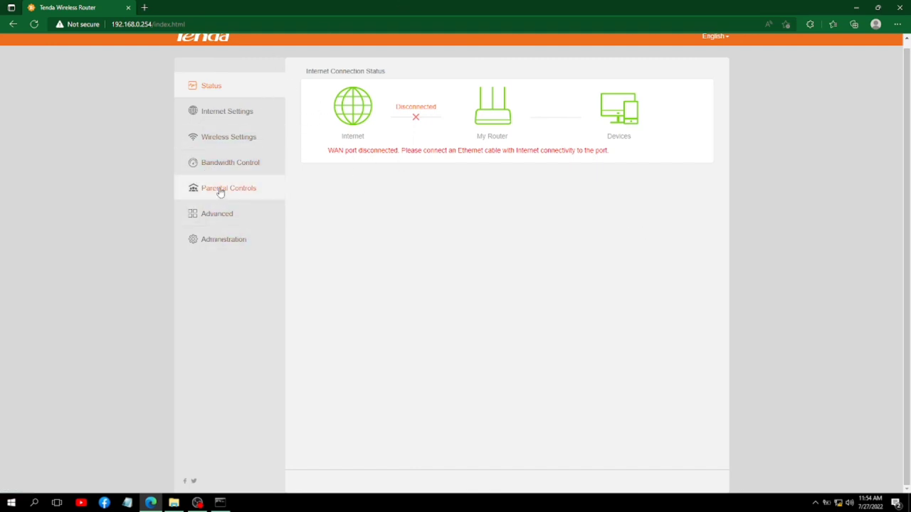
- Review the Bandwidth Control page and the Administration settings, including the LAN parameters, device management options and firmware version
{"action": "left_click", "coordinate": [259, 162]}
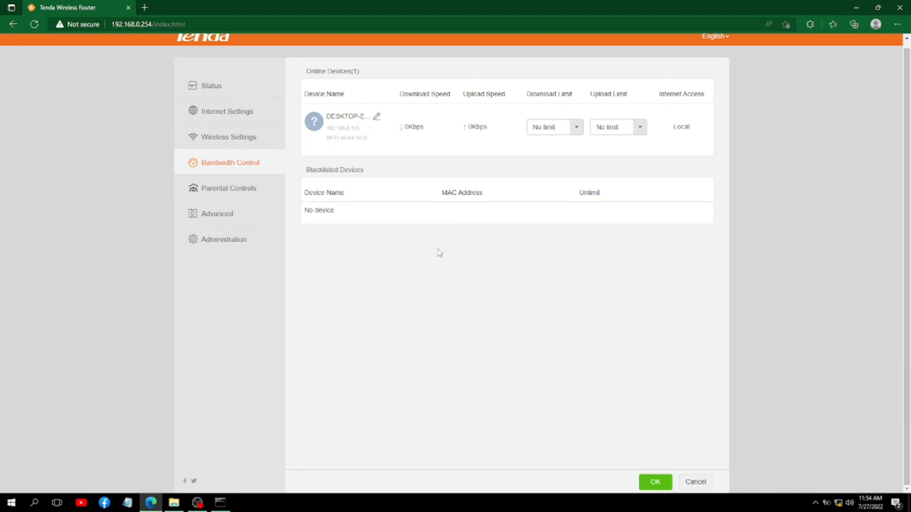
{"action": "scroll", "coordinate": [437, 249], "scroll_direction": "up", "scroll_amount": 1}
{"action": "scroll", "coordinate": [370, 254], "scroll_direction": "down", "scroll_amount": 1}
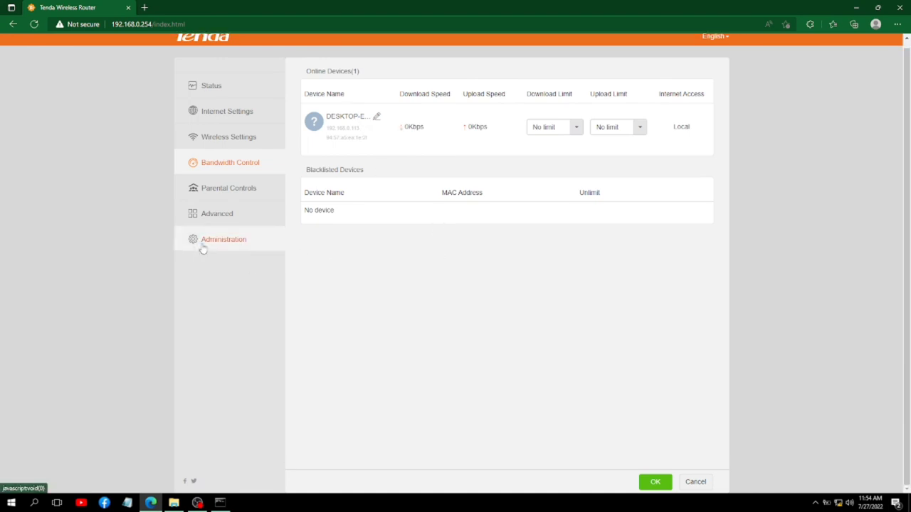
{"action": "left_click", "coordinate": [204, 246]}
{"action": "scroll", "coordinate": [470, 263], "scroll_direction": "down", "scroll_amount": 2}
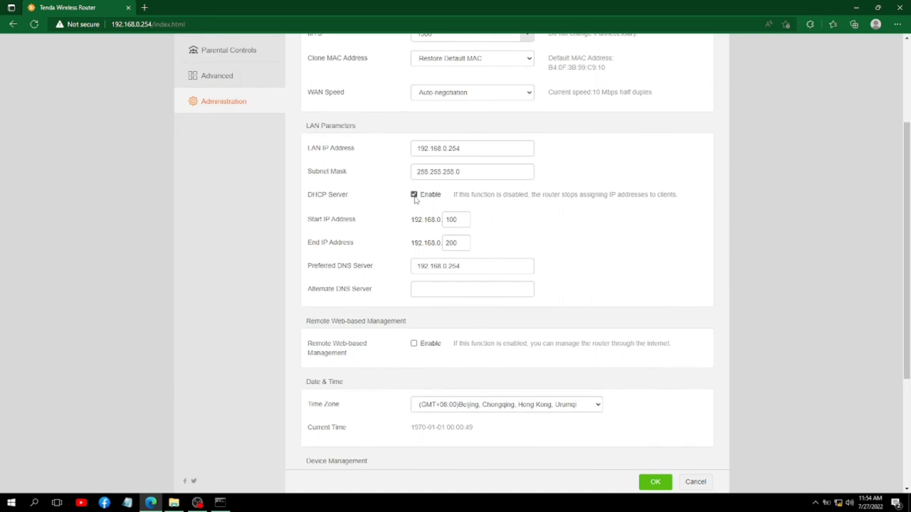
{"action": "scroll", "coordinate": [657, 271], "scroll_direction": "down", "scroll_amount": 3}
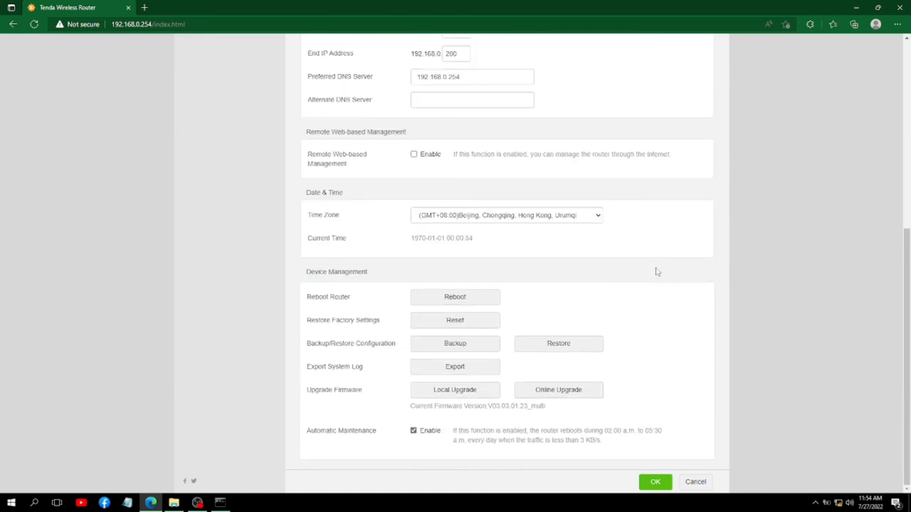
{"action": "scroll", "coordinate": [434, 392], "scroll_direction": "up", "scroll_amount": 1}
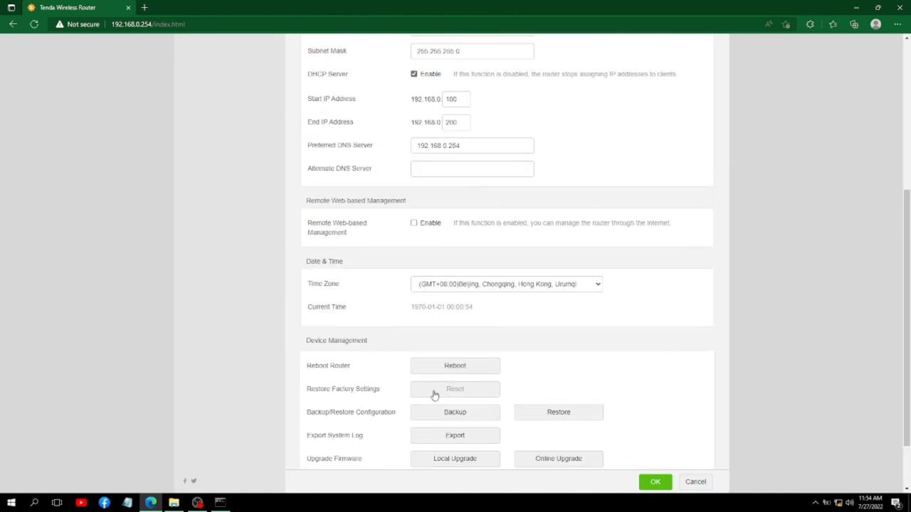
{"action": "scroll", "coordinate": [463, 365], "scroll_direction": "down", "scroll_amount": 1}
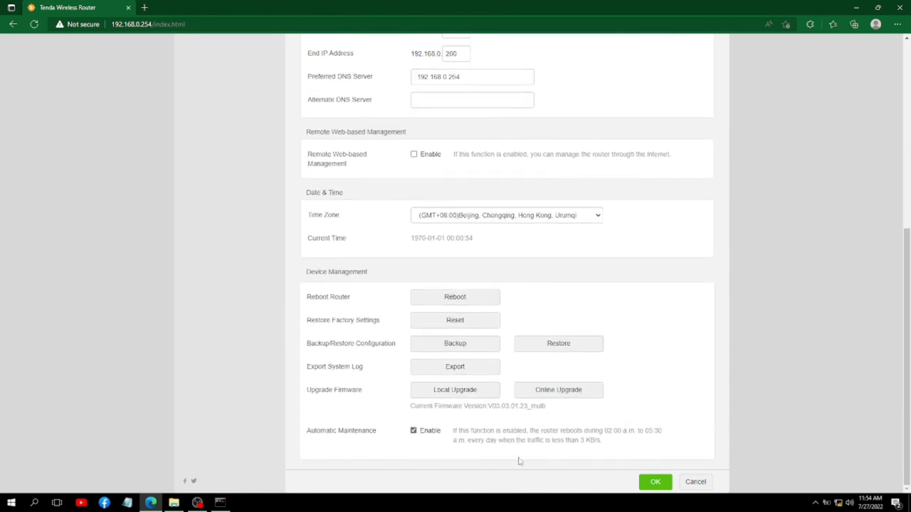
{"action": "scroll", "coordinate": [624, 349], "scroll_direction": "up", "scroll_amount": 5}
{"action": "scroll", "coordinate": [624, 349], "scroll_direction": "down", "scroll_amount": 5}
{"action": "scroll", "coordinate": [545, 246], "scroll_direction": "up", "scroll_amount": 5}
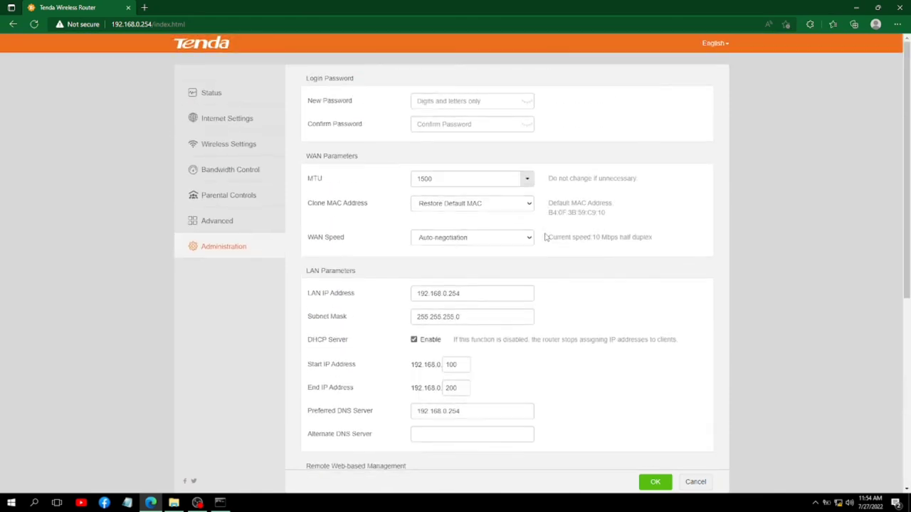